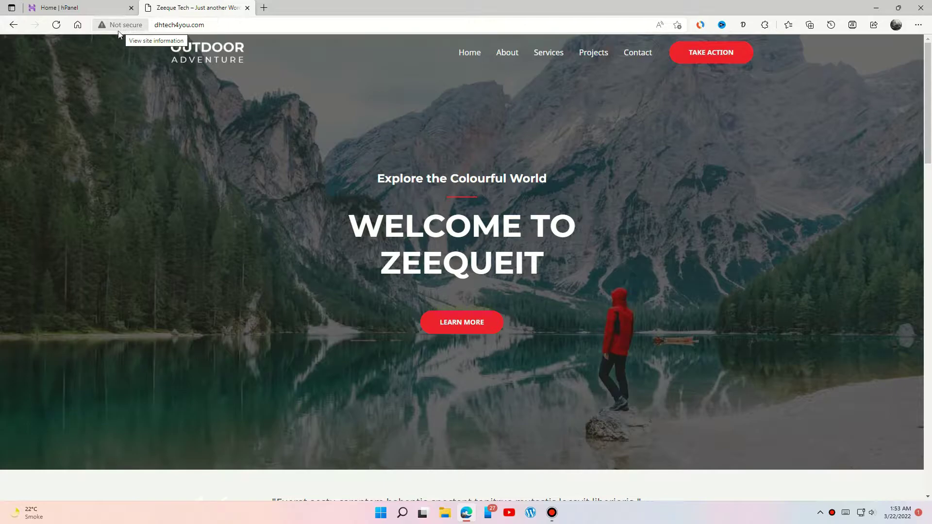
pyautogui.scroll(-5, 305, 162)
pyautogui.scroll(5, 306, 162)
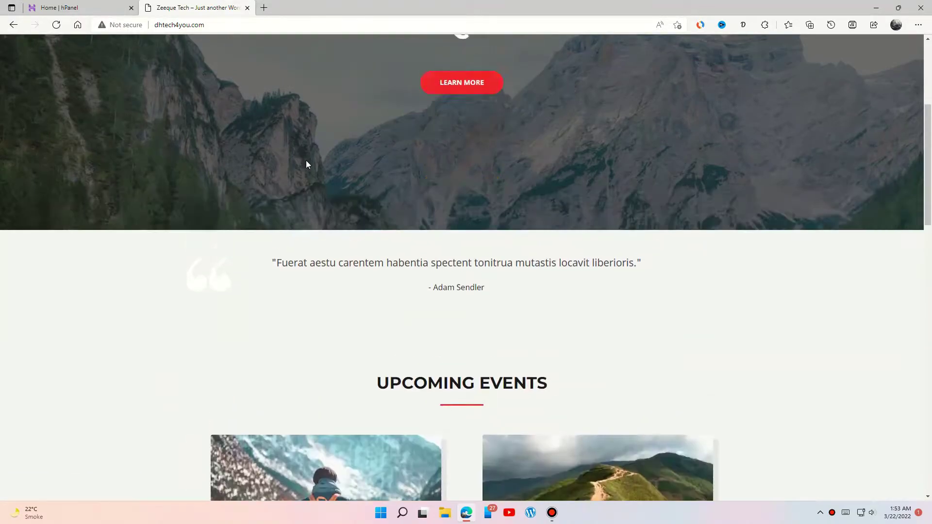
pyautogui.scroll(-12, 306, 162)
pyautogui.scroll(12, 307, 164)
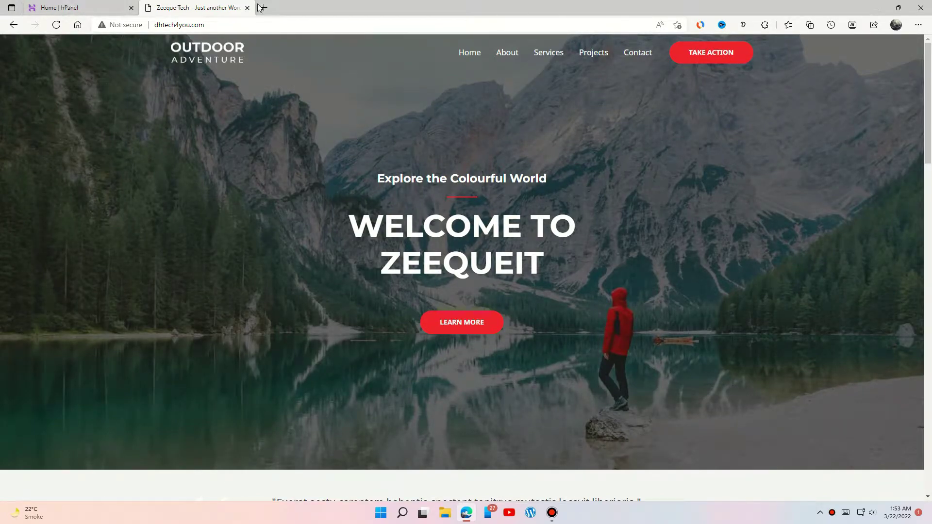
# Step: Search Google for Cloudflare in a new tab and open Cloudflare's login page from the results
pyautogui.hotkey('ctrl', 't')
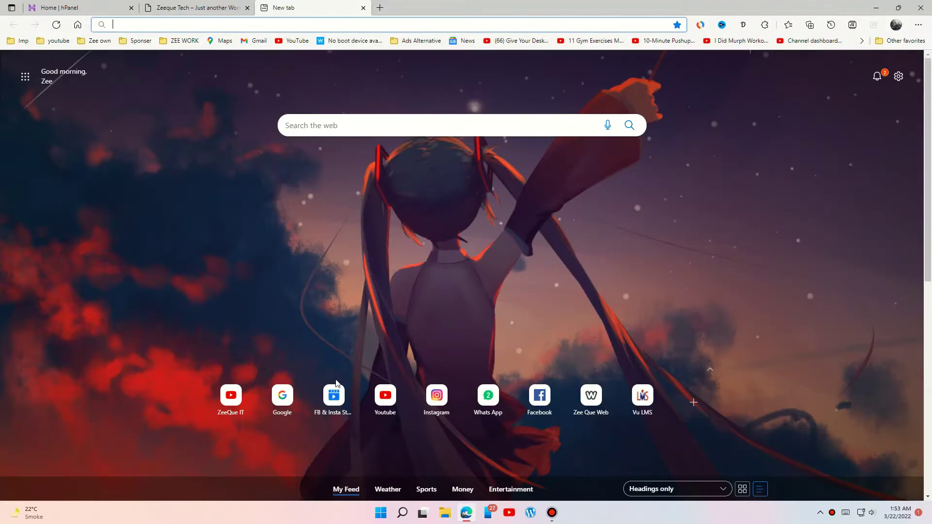
pyautogui.click(282, 403)
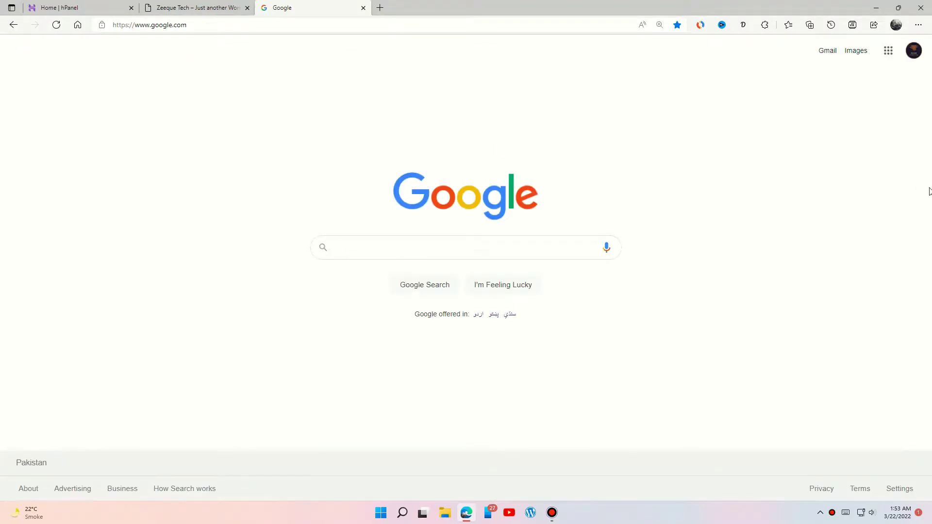
pyautogui.write('cloud')
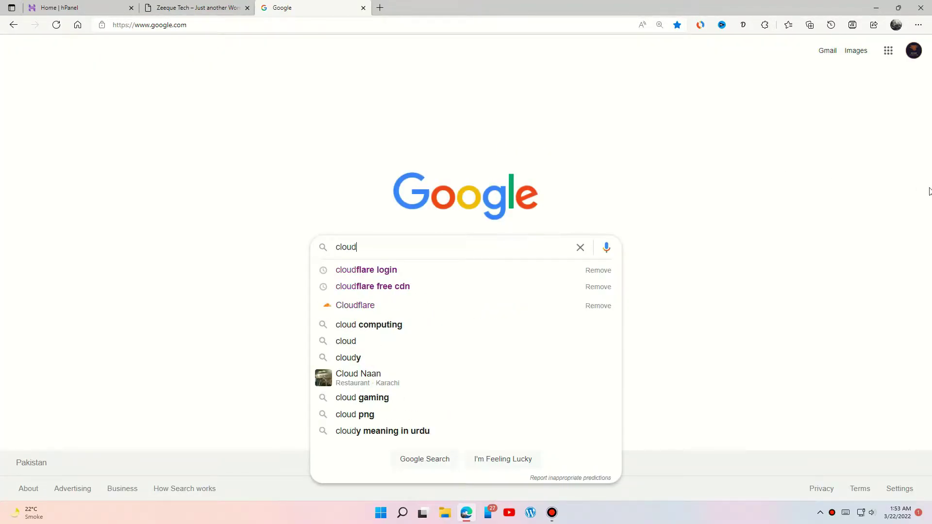
pyautogui.press('Down')
pyautogui.press('Down')
pyautogui.press('Down')
pyautogui.press('Return')
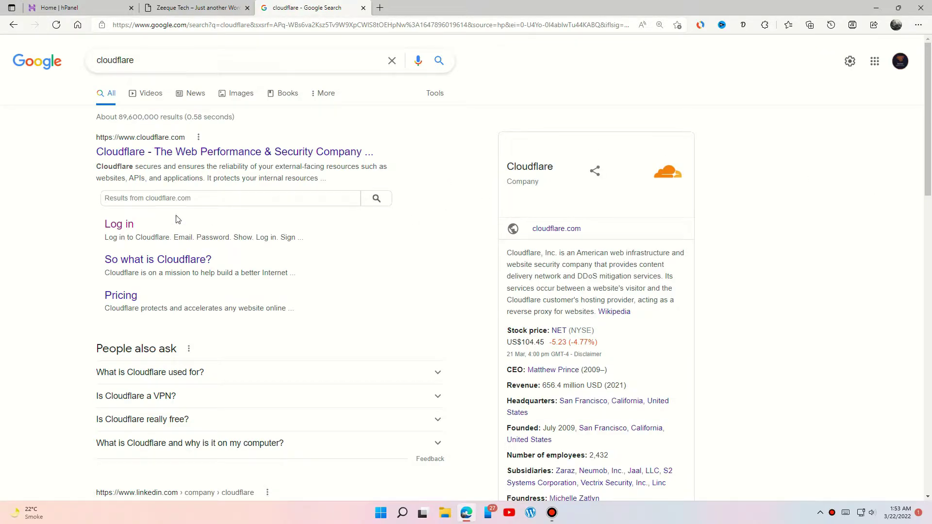
pyautogui.click(127, 225)
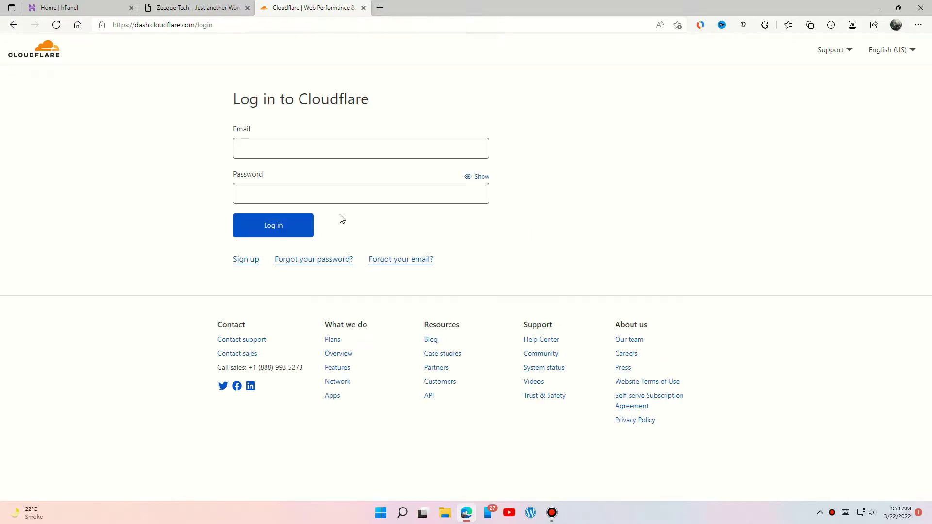
# Step: Sign up for a new Cloudflare account with the account e-mail and an account password
pyautogui.click(240, 260)
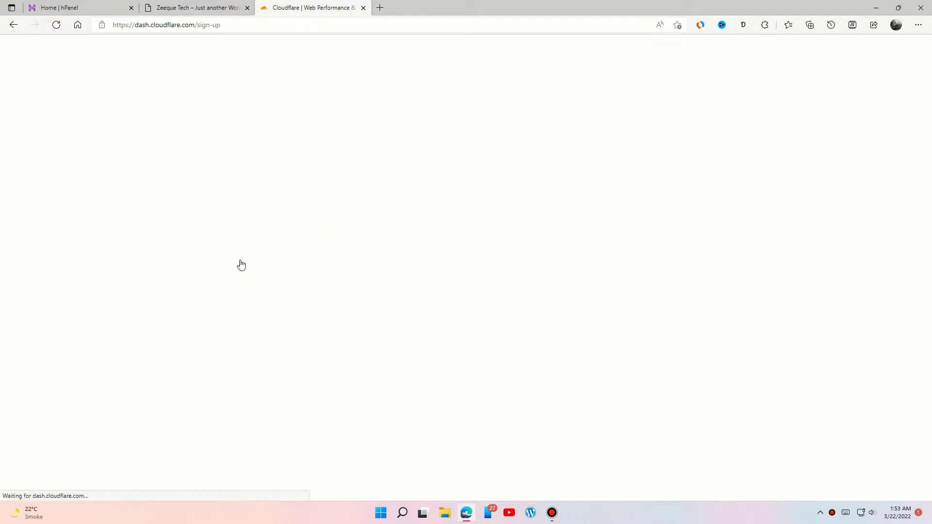
pyautogui.click(320, 147)
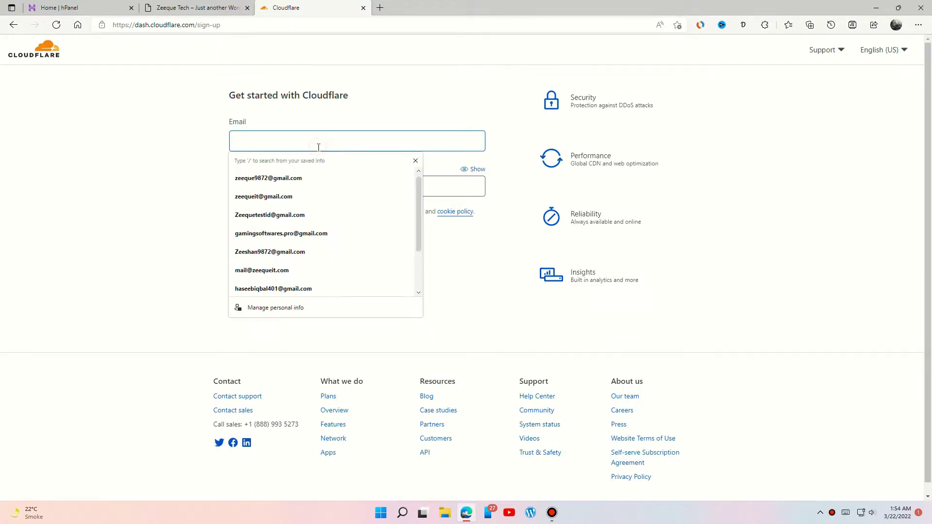
pyautogui.click(325, 176)
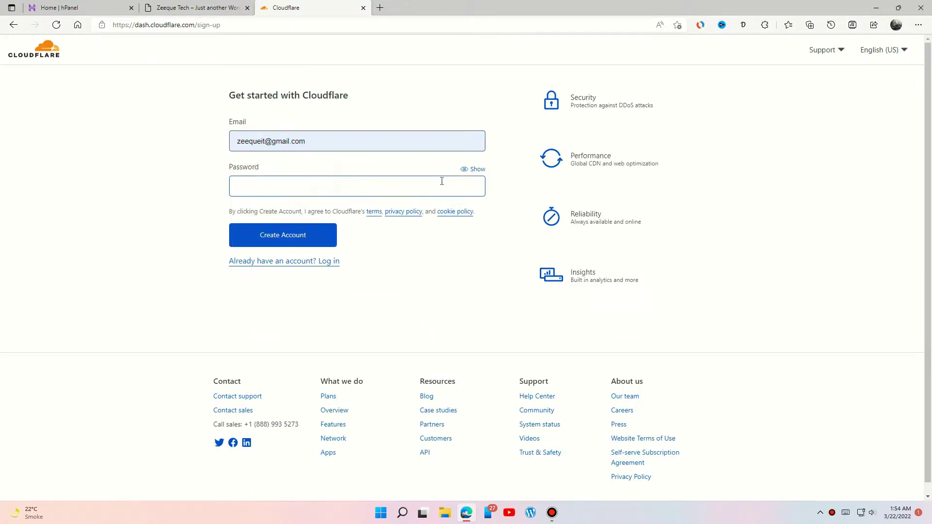
pyautogui.write('••')
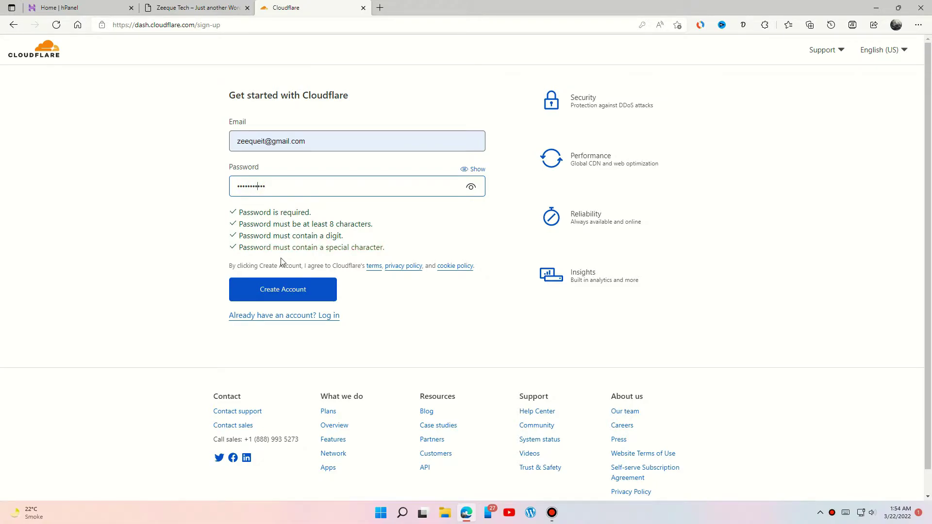
pyautogui.click(283, 293)
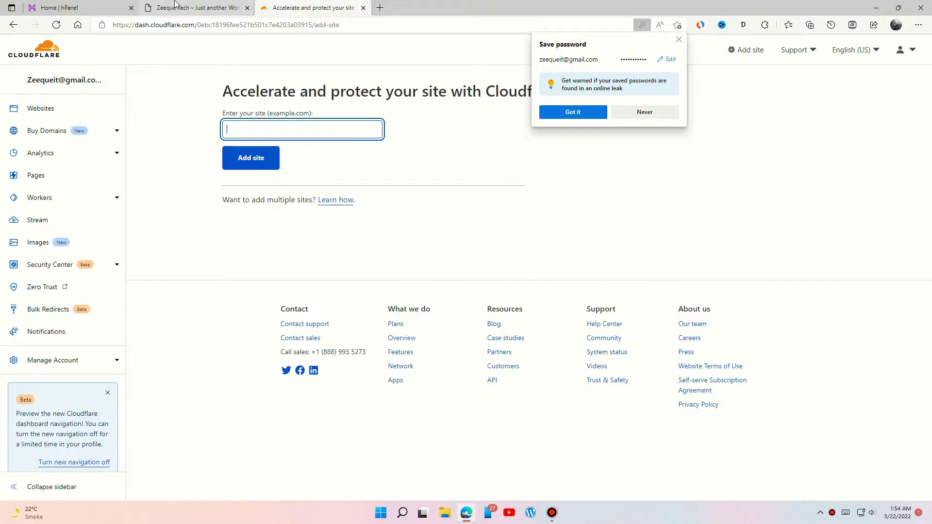
# Step: Copy the website's address from its open tab and paste it as the site to add in Cloudflare
pyautogui.click(194, 8)
pyautogui.click(181, 30)
pyautogui.hotkey('ctrl', 'c')
pyautogui.click(306, 8)
pyautogui.click(283, 133)
pyautogui.hotkey('ctrl', 'v')
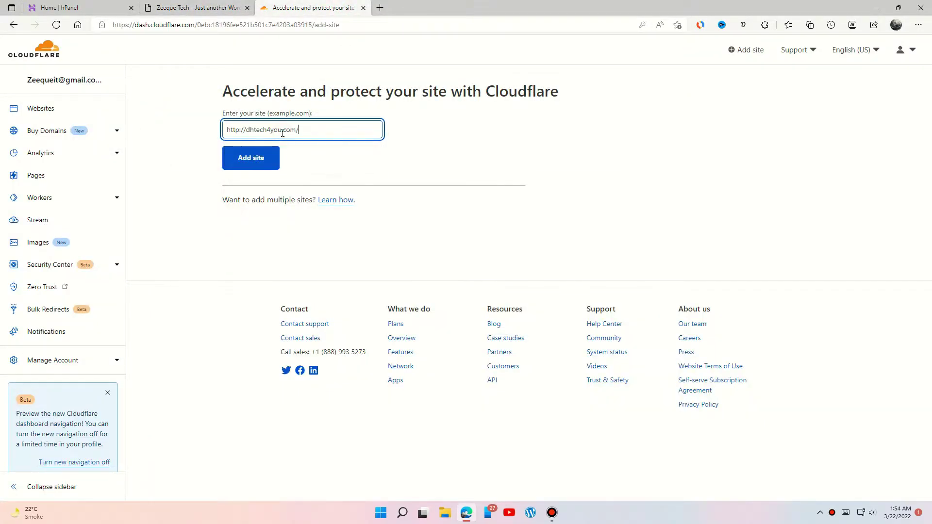
pyautogui.moveTo(246, 129); pyautogui.dragTo(191, 134)
pyautogui.press('BackSpace')
pyautogui.click(259, 167)
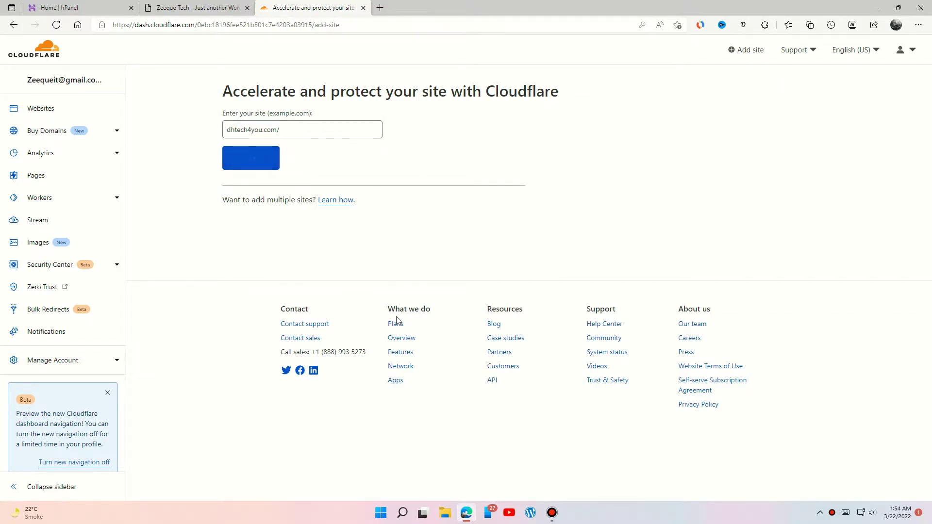
pyautogui.click(298, 126)
pyautogui.press('BackSpace')
pyautogui.click(246, 173)
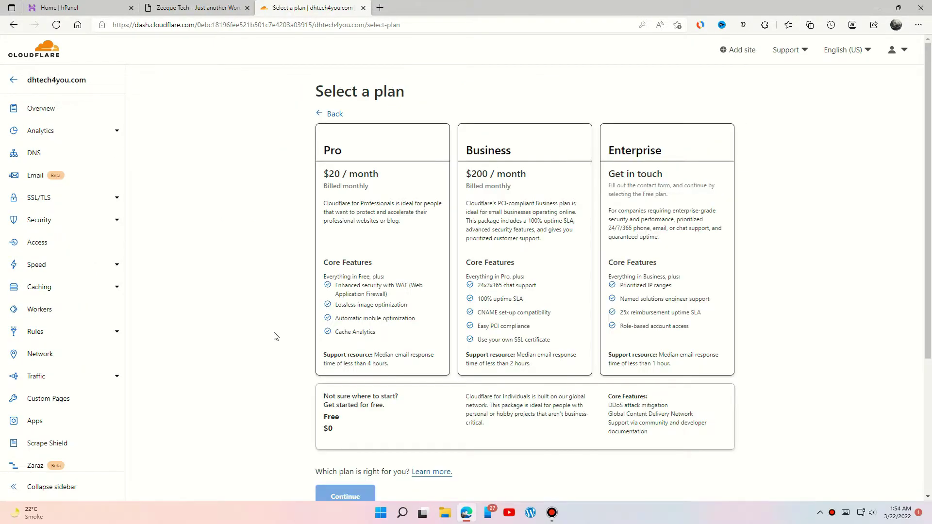
# Step: Choose the Free $0 plan for dhtech4you.com
pyautogui.scroll(-4, 697, 240)
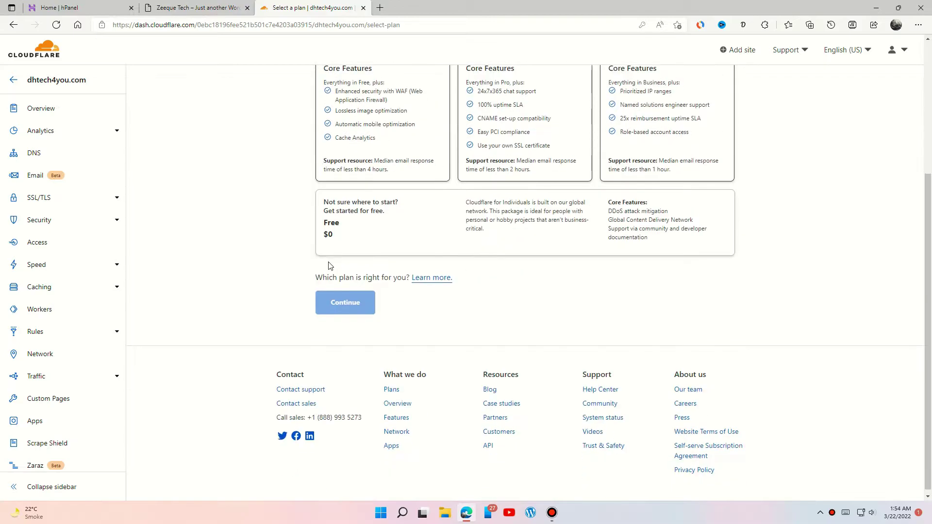
pyautogui.click(382, 204)
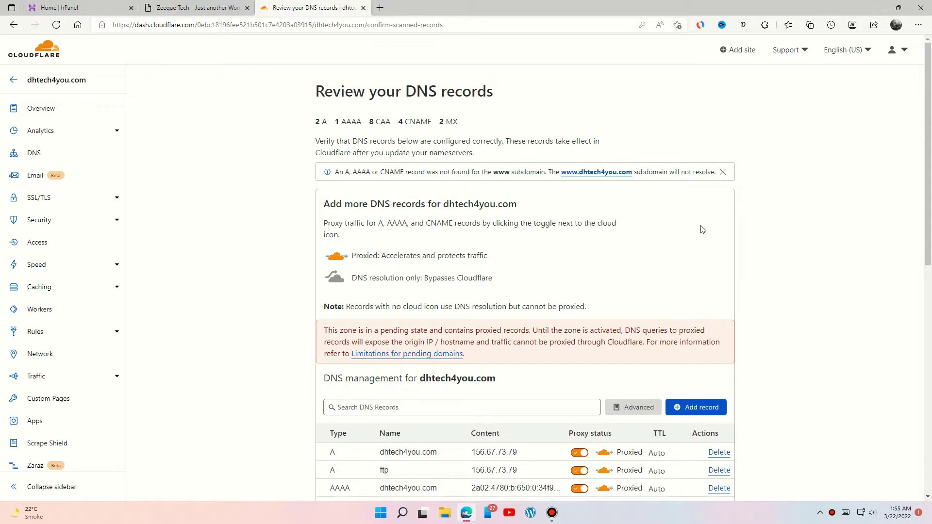
# Step: Review the scanned DNS records for dhtech4you.com and accept them to continue to the nameserver instructions
pyautogui.scroll(-4, 700, 229)
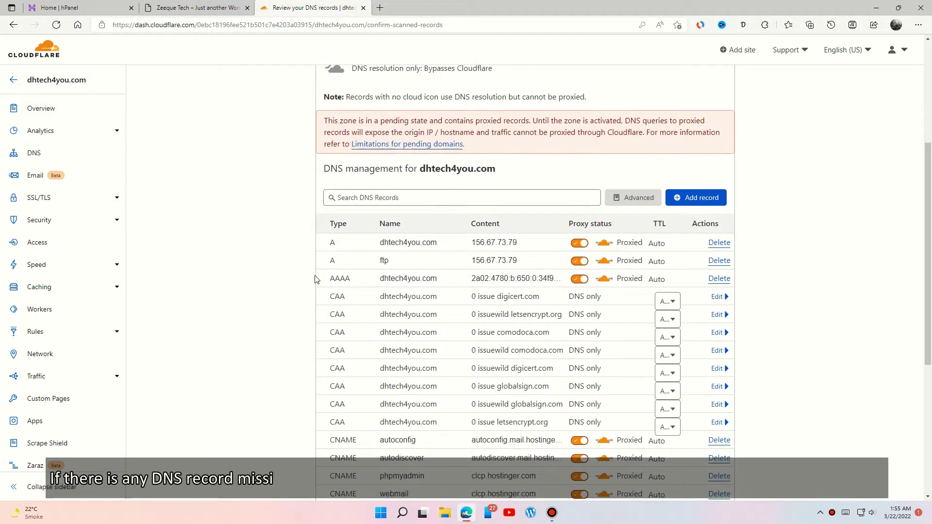
pyautogui.scroll(-1, 534, 223)
pyautogui.scroll(6, 346, 217)
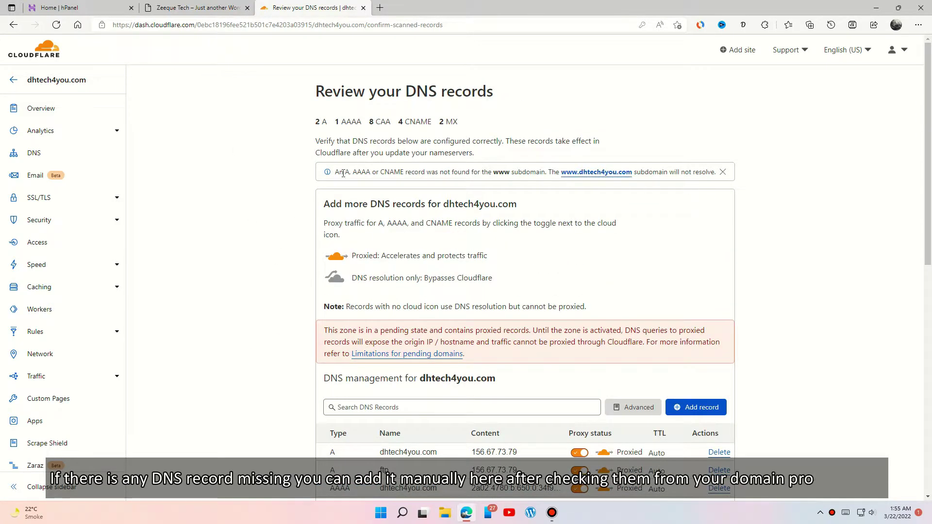
pyautogui.scroll(-6, 491, 249)
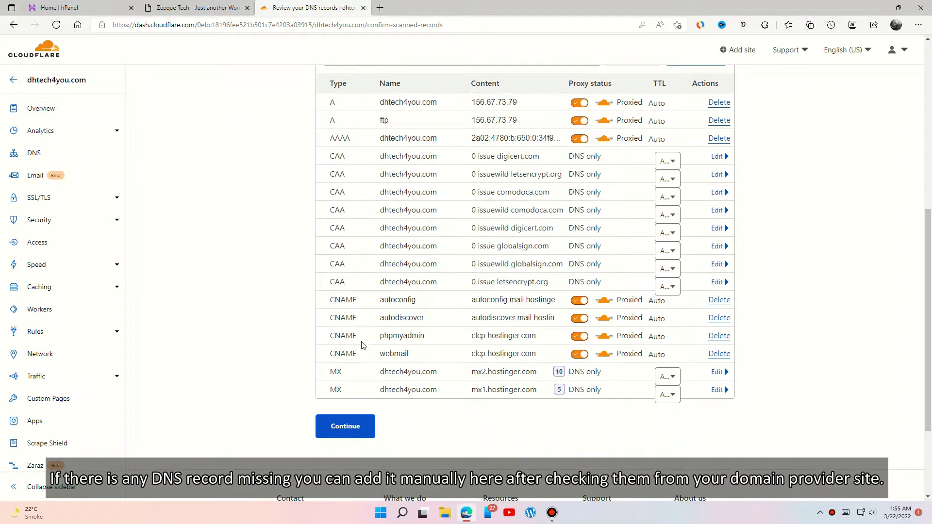
pyautogui.scroll(4, 473, 326)
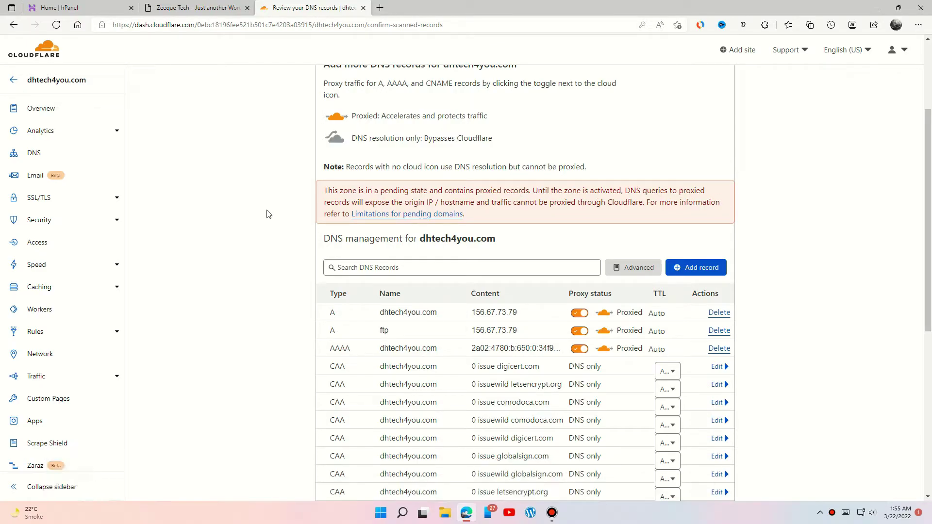
pyautogui.scroll(1, 485, 219)
pyautogui.scroll(2, 528, 221)
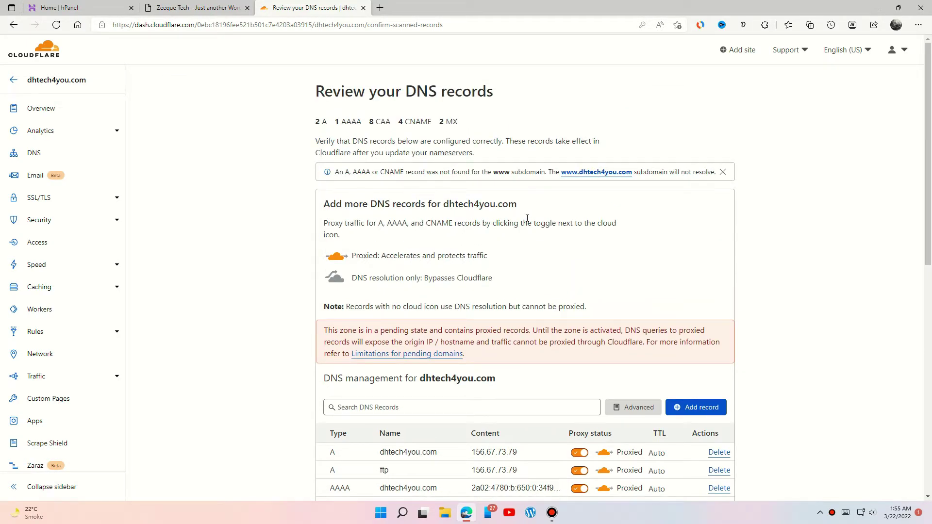
pyautogui.scroll(-10, 527, 219)
pyautogui.click(342, 296)
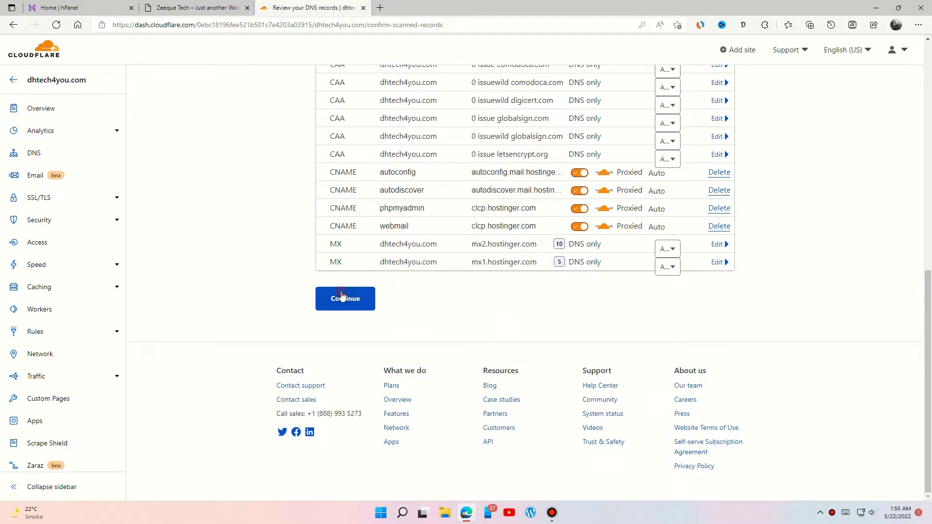
# Step: Switch to Hostinger's hPanel and open the DNS / Nameservers settings of the dhtech4you.com domain
pyautogui.scroll(-2, 441, 298)
pyautogui.scroll(3, 387, 339)
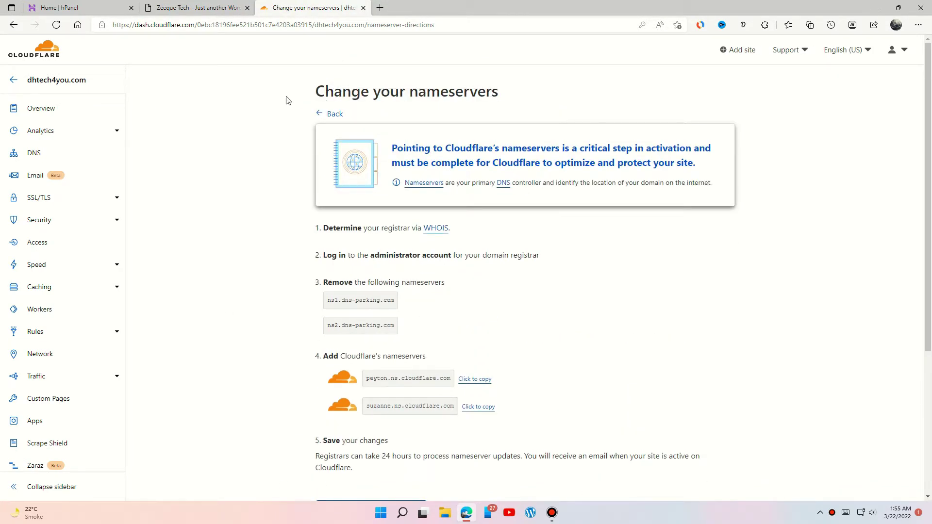
pyautogui.scroll(-2, 492, 258)
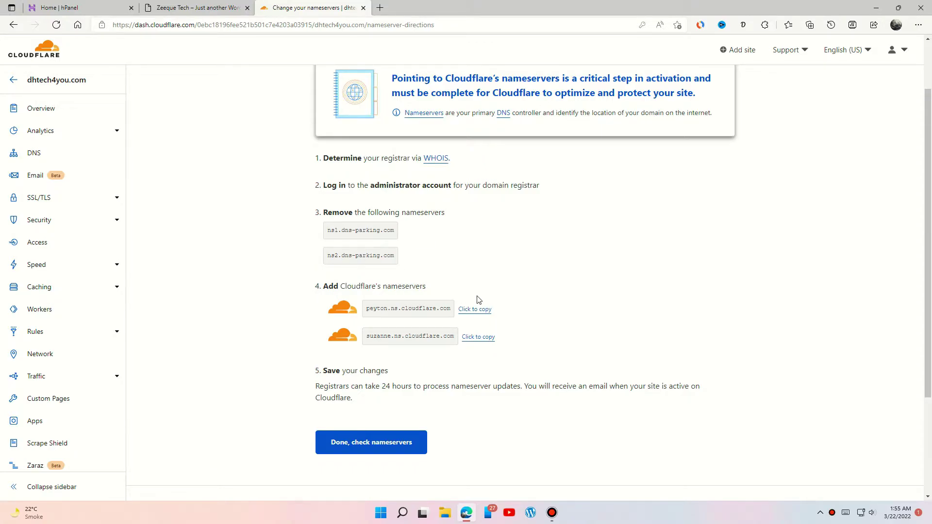
pyautogui.click(97, 8)
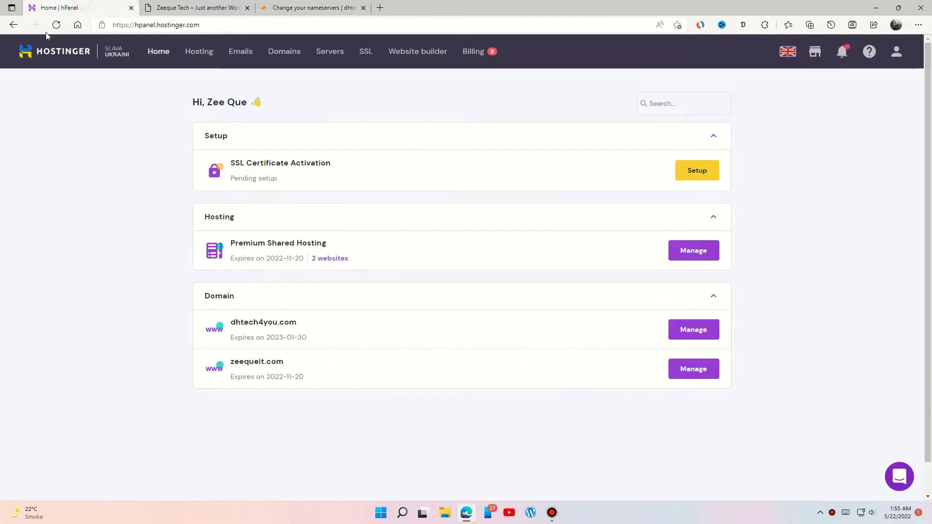
pyautogui.click(280, 59)
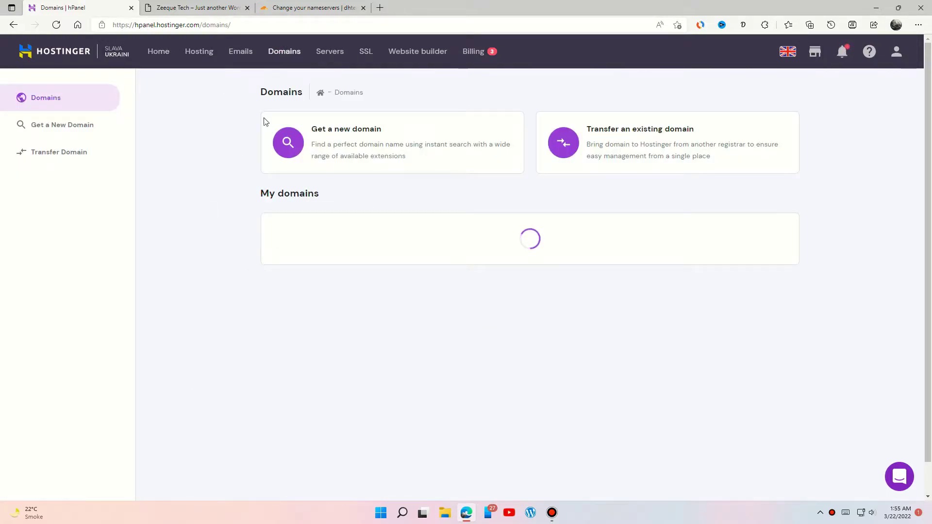
pyautogui.click(755, 304)
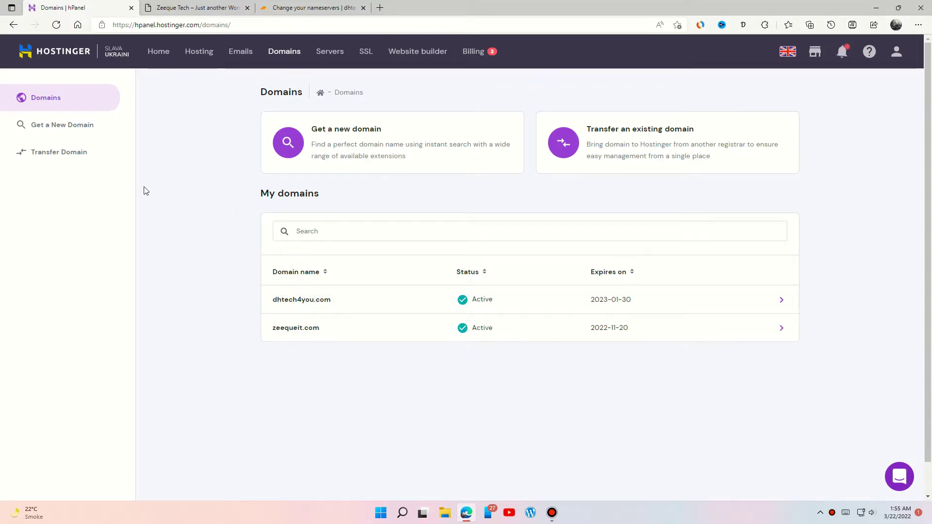
pyautogui.click(297, 300)
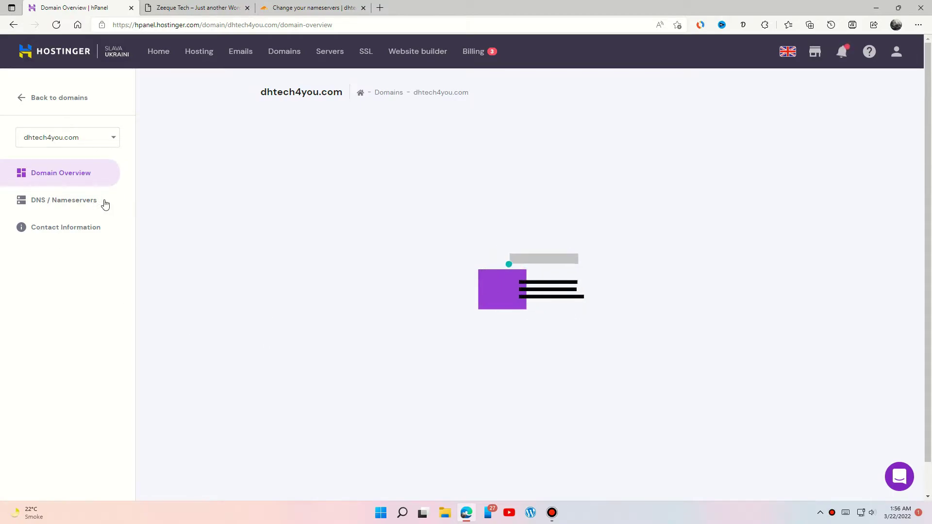
pyautogui.click(84, 207)
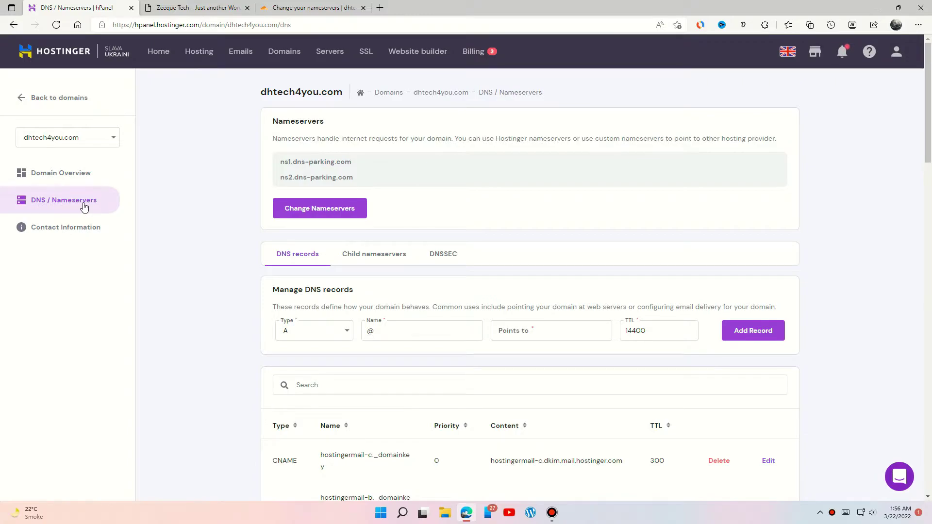
# Step: Set dhtech4you.com to use changed nameservers and clear the first and second nameserver entries
pyautogui.click(328, 208)
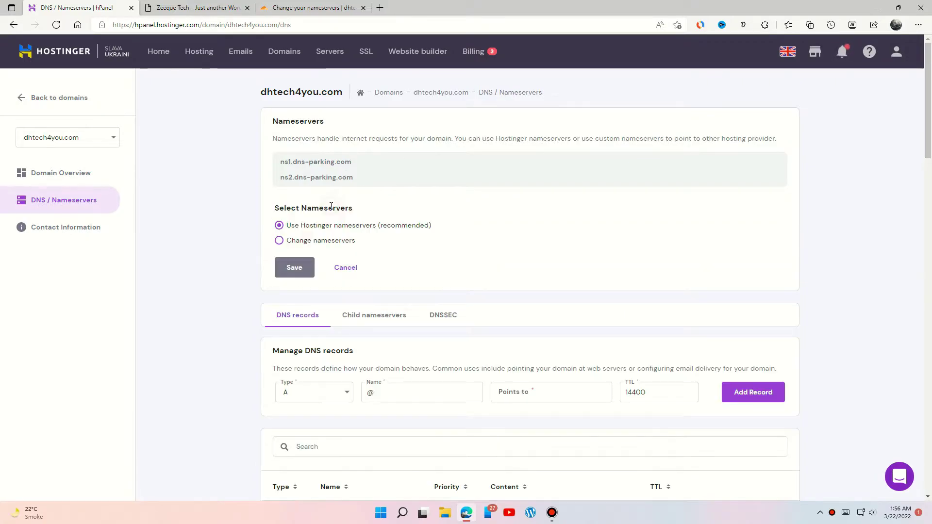
pyautogui.click(296, 240)
pyautogui.moveTo(369, 264); pyautogui.dragTo(177, 283)
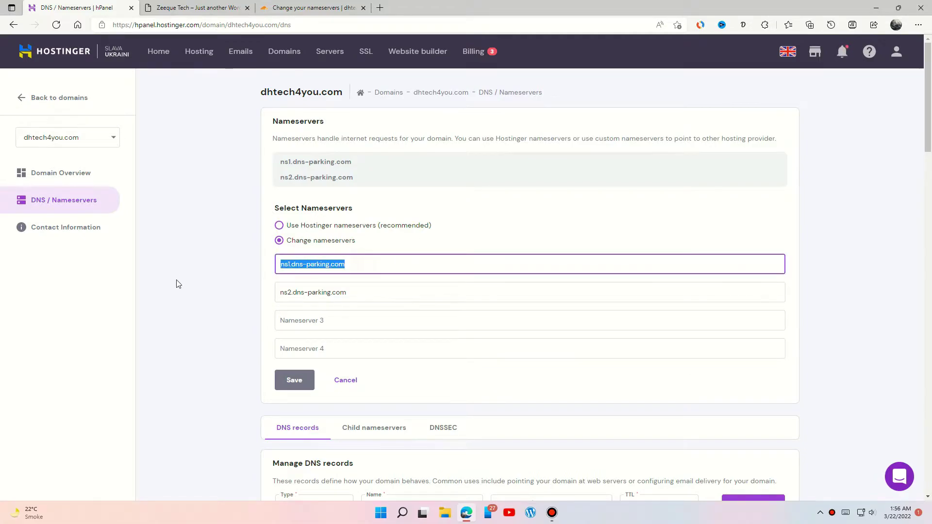
pyautogui.press('BackSpace')
pyautogui.moveTo(361, 292); pyautogui.dragTo(222, 295)
pyautogui.press('BackSpace')
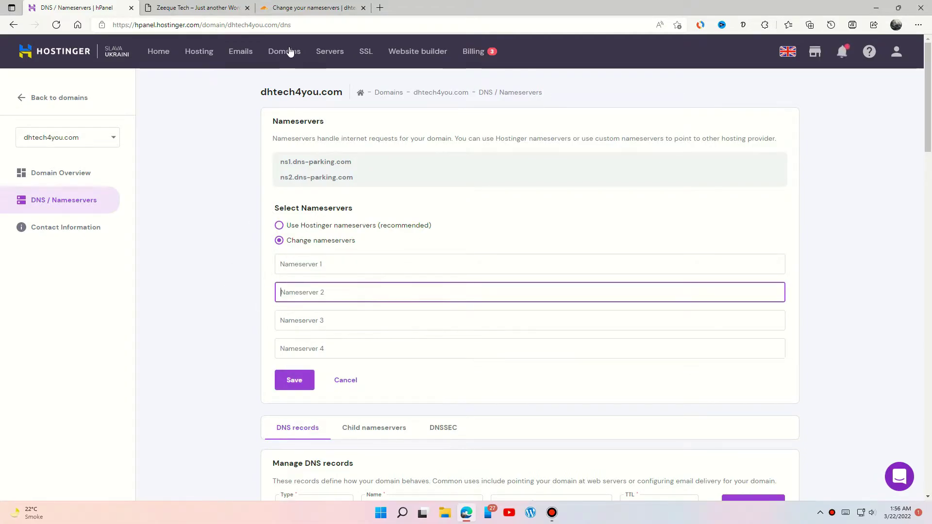
# Step: Copy Cloudflare's first nameserver and enter peyton.ns.cloudflare.com as Nameserver 1 in Hostinger's hPanel
pyautogui.click(310, 8)
pyautogui.click(474, 309)
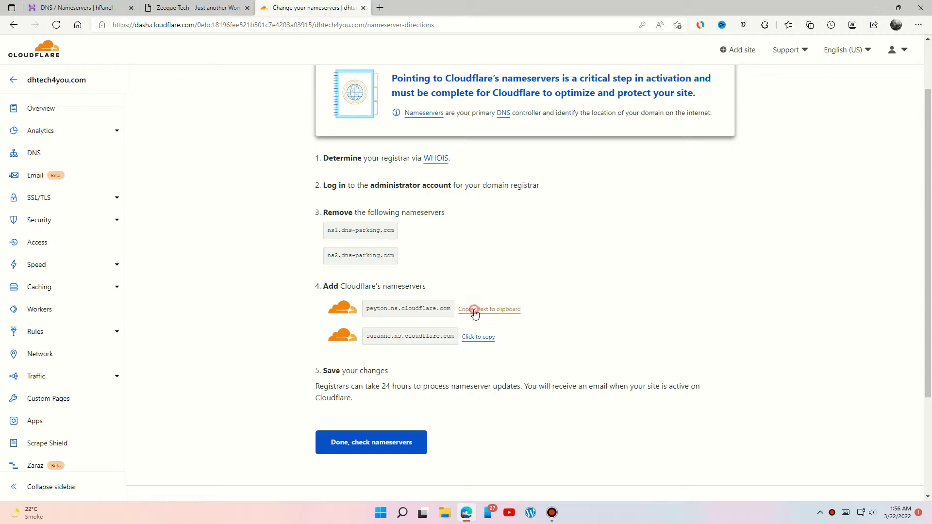
pyautogui.click(64, 7)
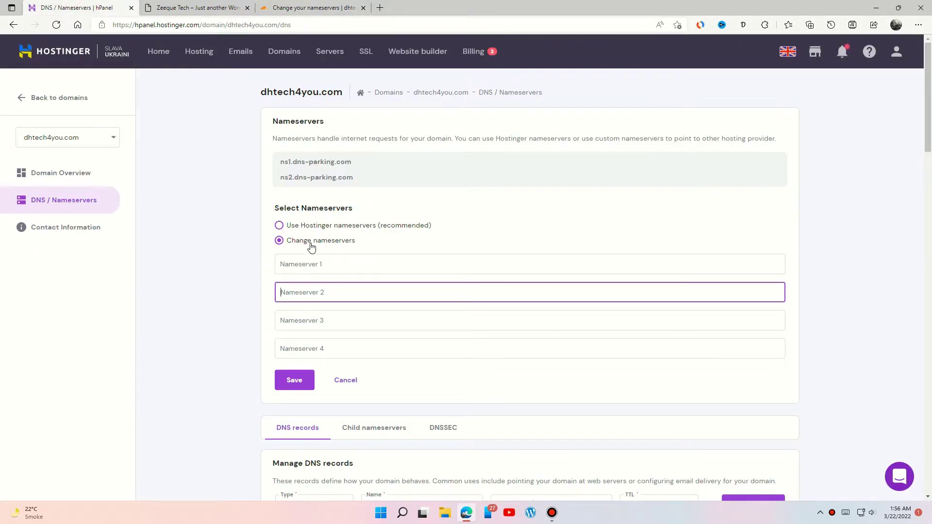
pyautogui.click(303, 264)
pyautogui.write('peyton.ns.cloudflare.com')
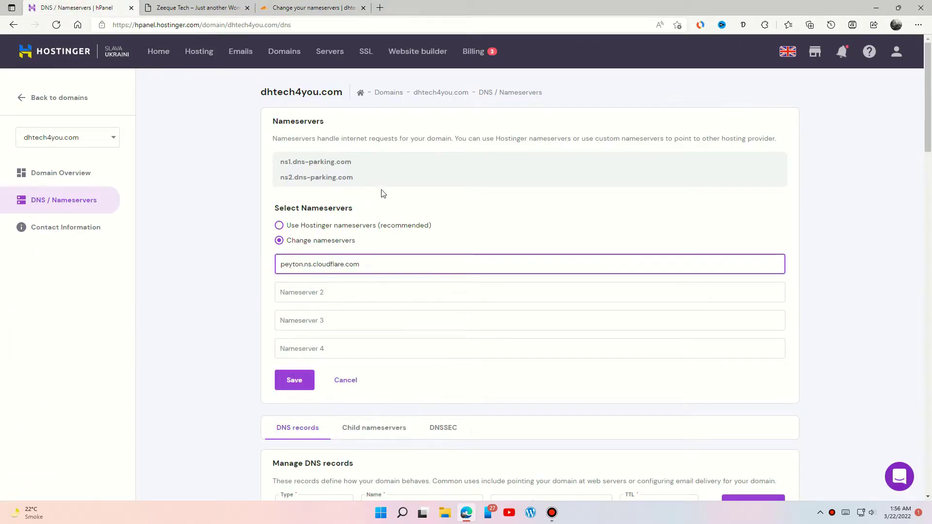
# Step: Copy Cloudflare's second nameserver, enter suzanne.ns.cloudflare.com as Nameserver 2 in hPanel, and save the nameserver change
pyautogui.click(311, 8)
pyautogui.click(478, 336)
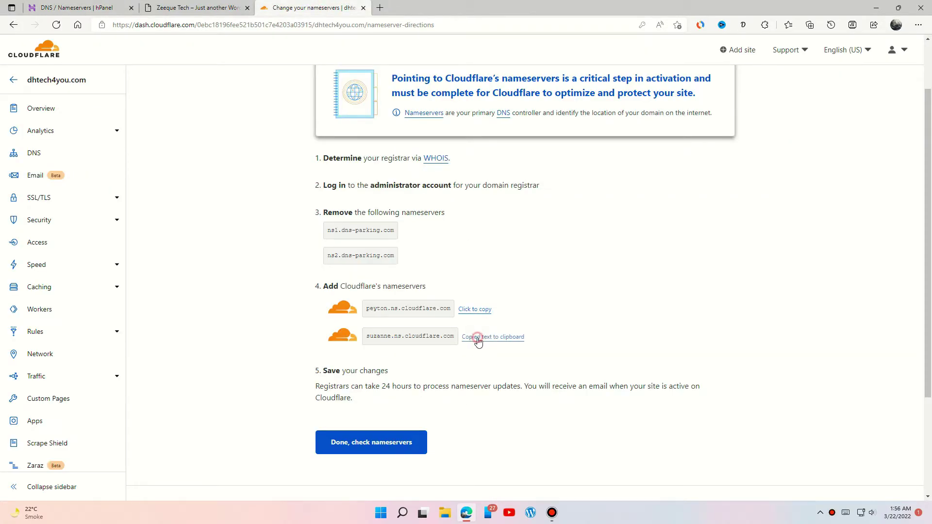
pyautogui.click(68, 8)
pyautogui.click(298, 293)
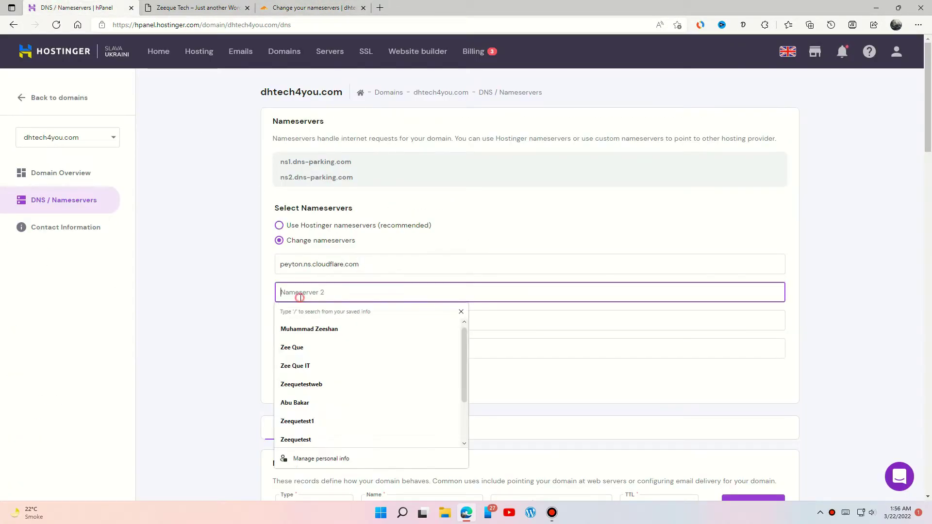
pyautogui.hotkey('ctrl', 'v')
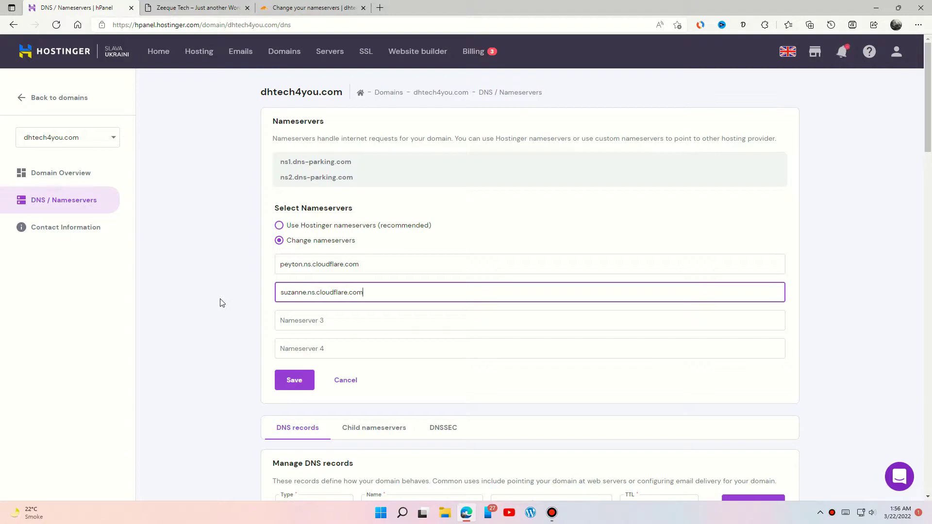
pyautogui.click(294, 382)
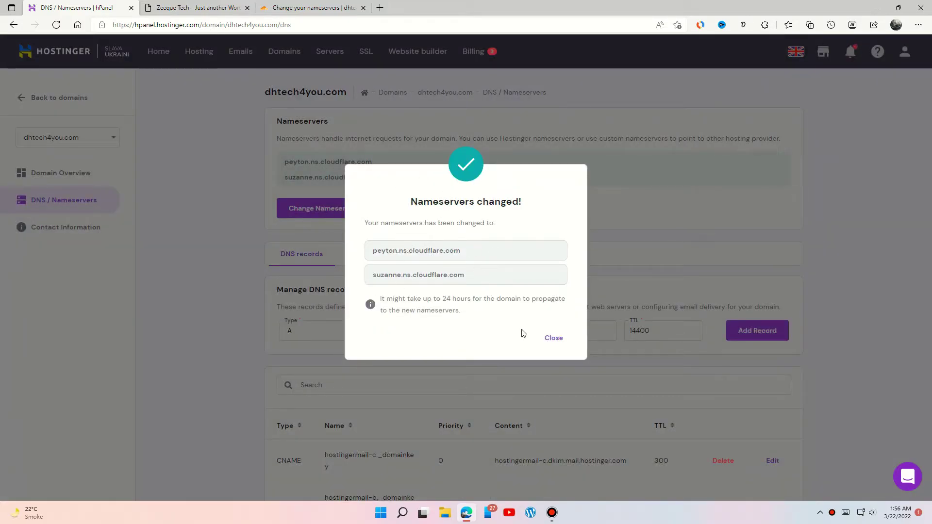
pyautogui.click(552, 341)
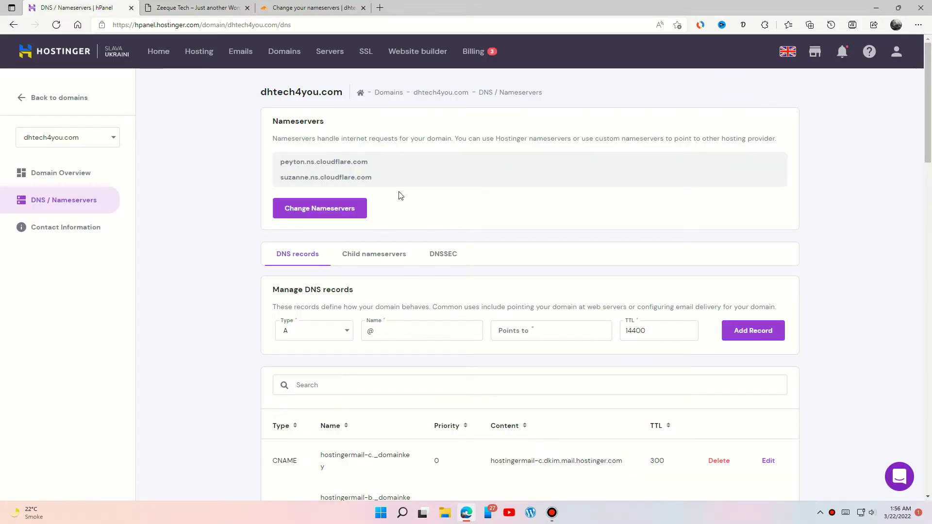
# Step: Return to Cloudflare's nameserver instructions for dhtech4you.com and confirm they are done so the nameservers get checked
pyautogui.scroll(-7, 400, 195)
pyautogui.scroll(7, 399, 194)
pyautogui.click(284, 6)
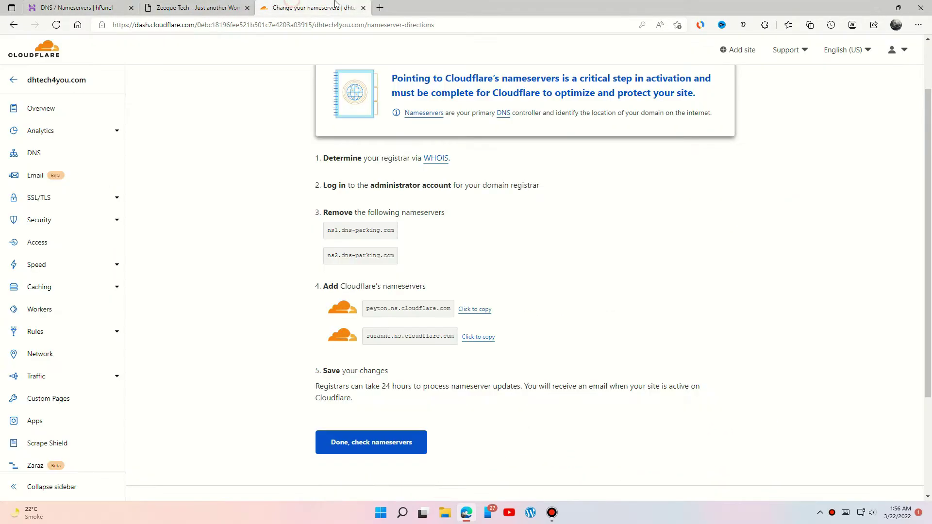
pyautogui.click(410, 446)
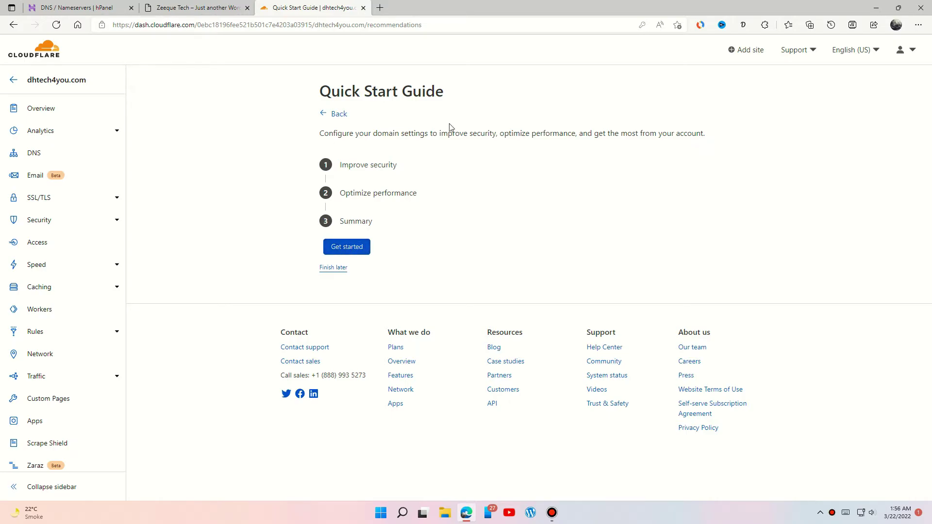
# Step: Start the Quick Start Guide, save Automatic HTTPS Rewrites as on, and turn on and save Always Use HTTPS
pyautogui.click(352, 246)
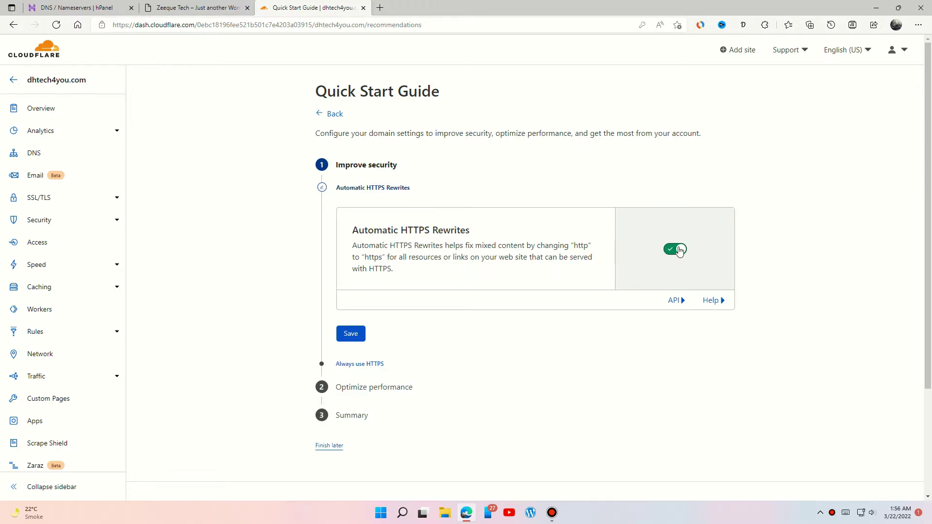
pyautogui.click(350, 334)
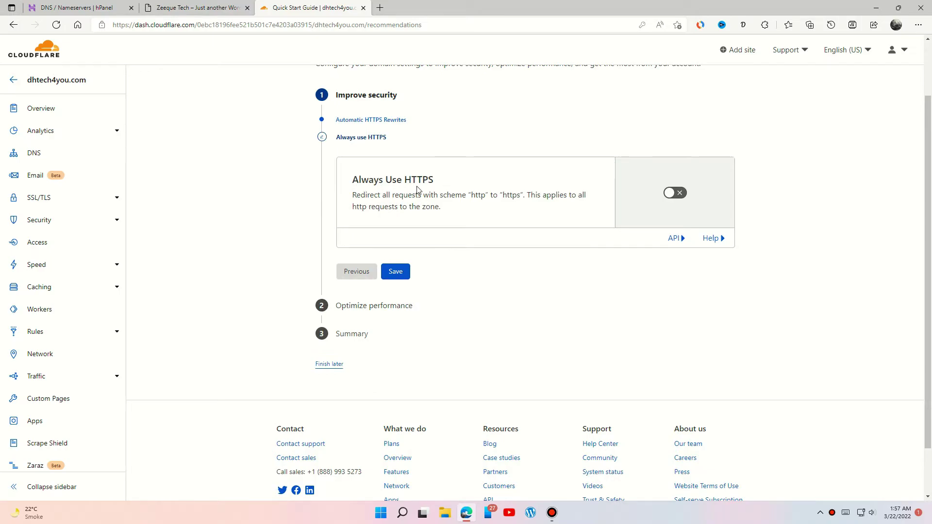
pyautogui.click(678, 196)
pyautogui.click(408, 297)
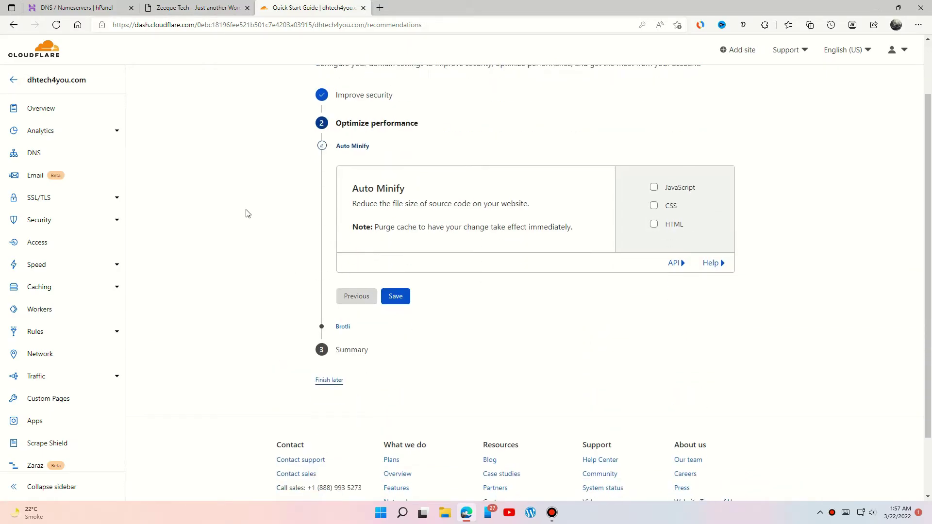
# Step: Enable Auto Minify for JavaScript, CSS and HTML and save the setting
pyautogui.click(654, 187)
pyautogui.click(654, 231)
pyautogui.doubleClick(654, 214)
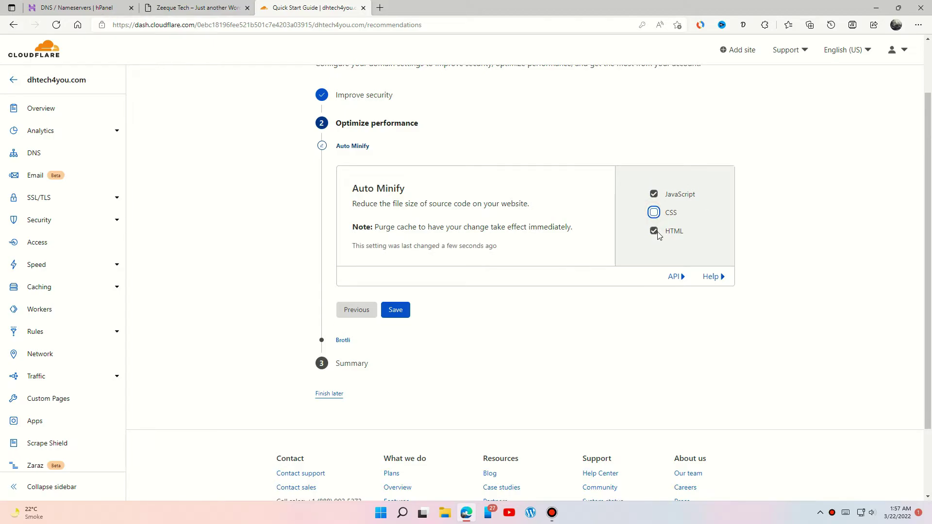
pyautogui.click(654, 213)
pyautogui.click(402, 315)
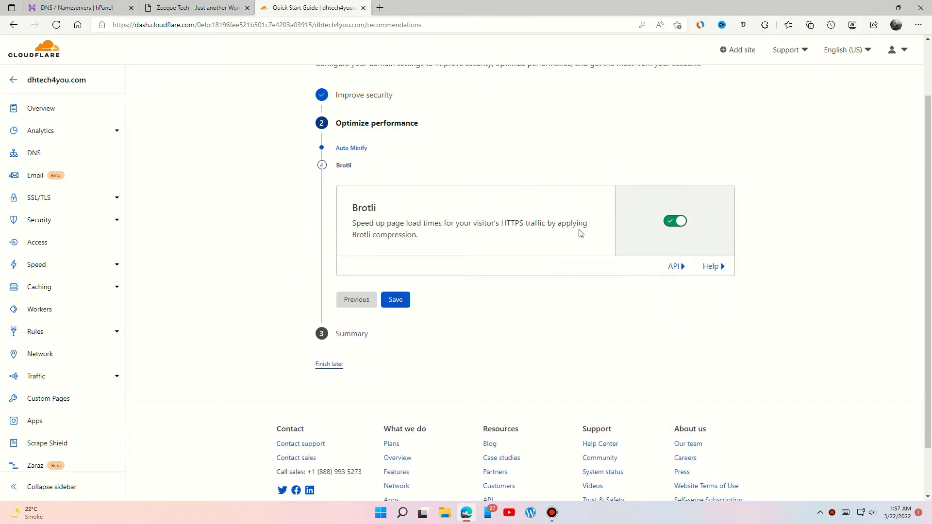
# Step: Save Brotli compression as on, finish the Quick Start Guide and look over the site's Overview page
pyautogui.click(395, 300)
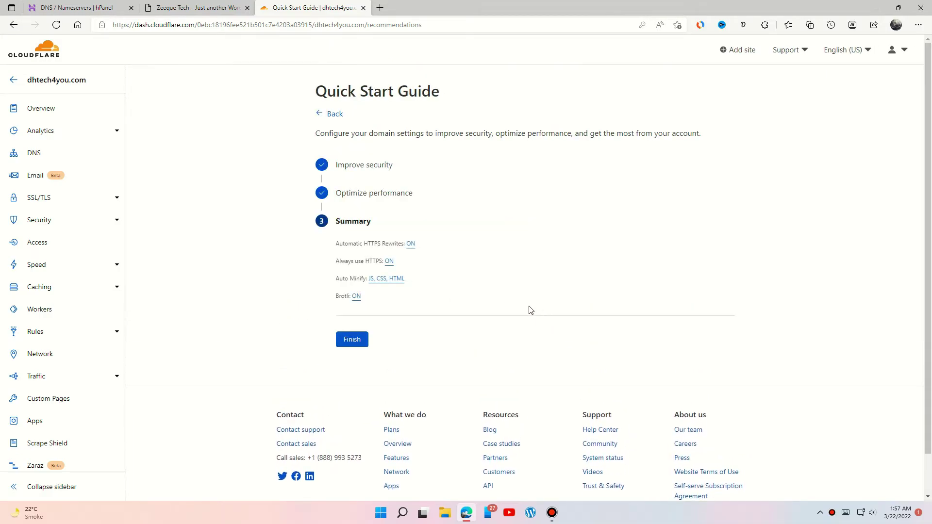
pyautogui.click(354, 339)
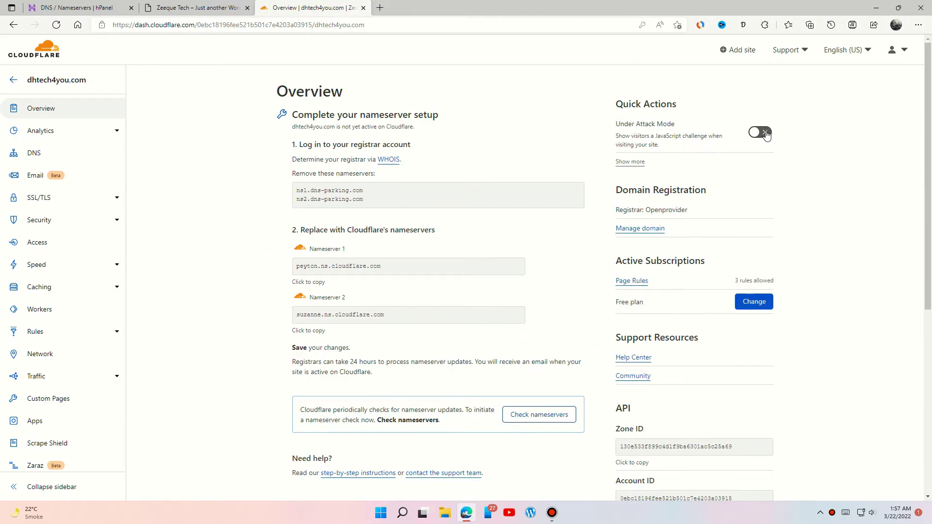
pyautogui.scroll(-5, 481, 280)
pyautogui.scroll(5, 480, 279)
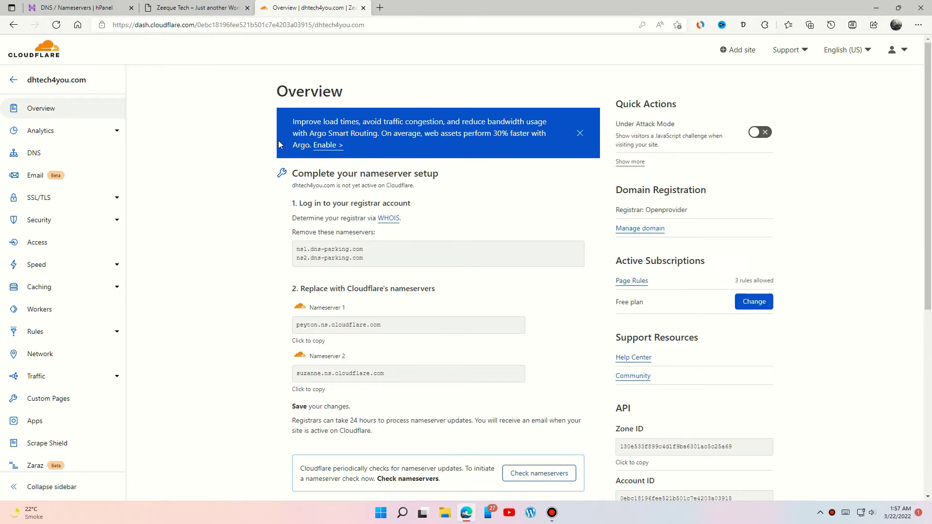
pyautogui.click(328, 144)
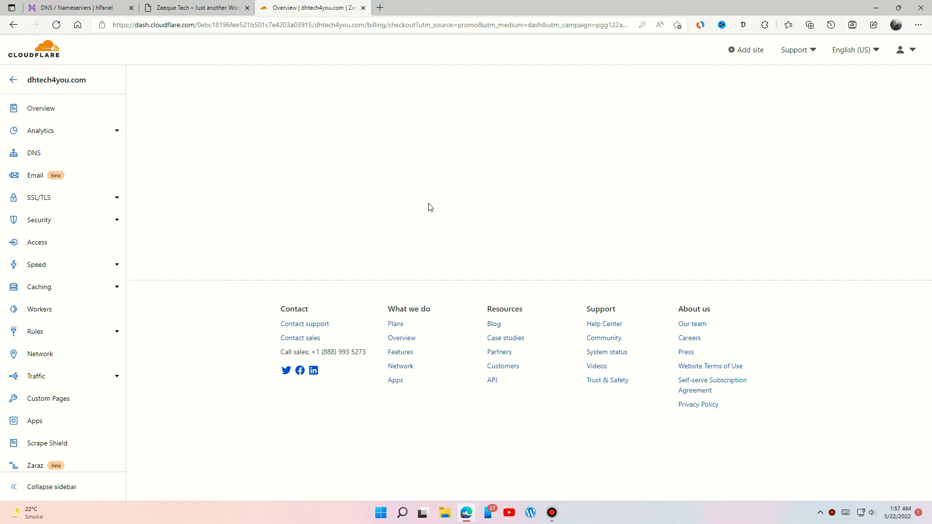
pyautogui.hotkey('alt', 'Left')
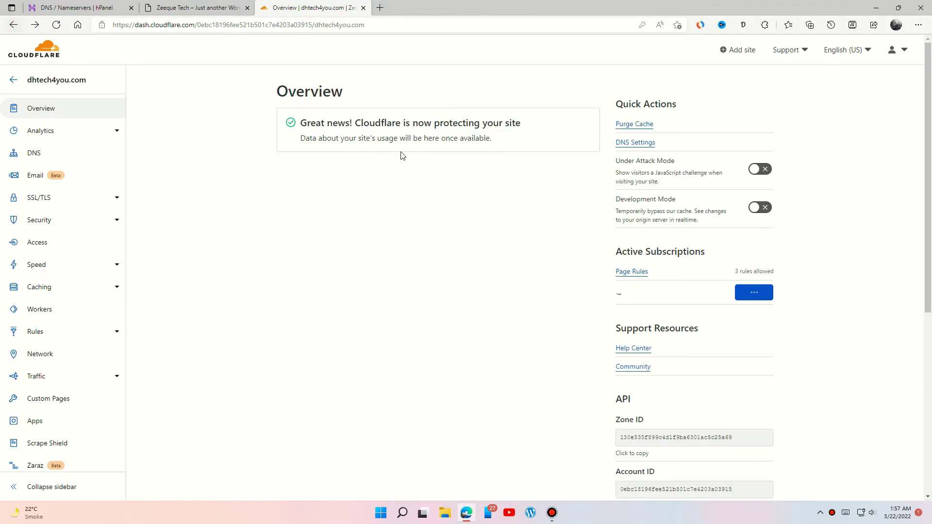
pyautogui.click(53, 110)
pyautogui.click(438, 199)
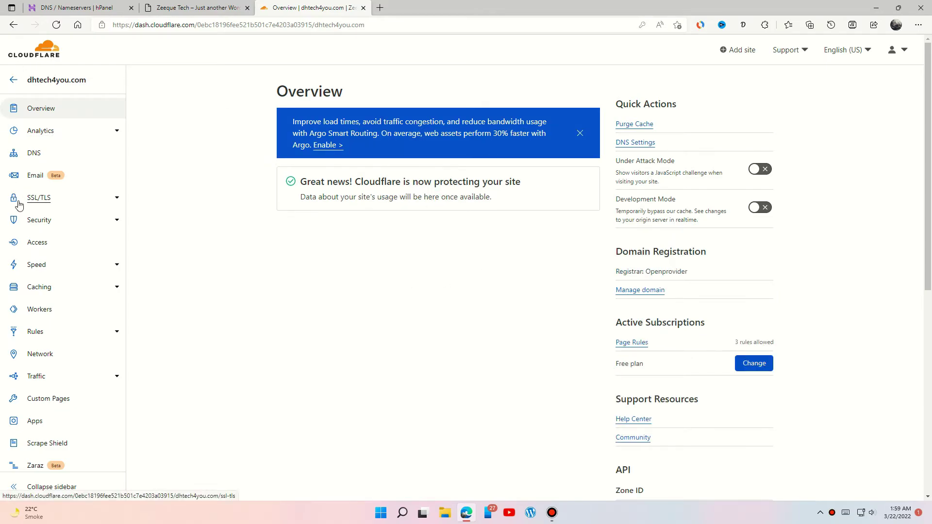
# Step: Open the SSL/TLS overview of dhtech4you.com, turn on the SSL/TLS Recommender and review the encryption mode options
pyautogui.click(37, 199)
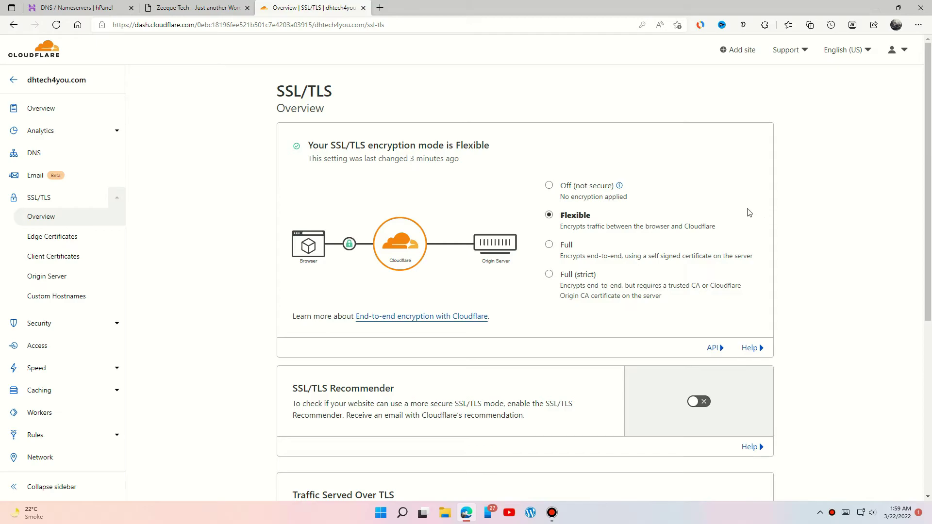
pyautogui.scroll(-3, 306, 204)
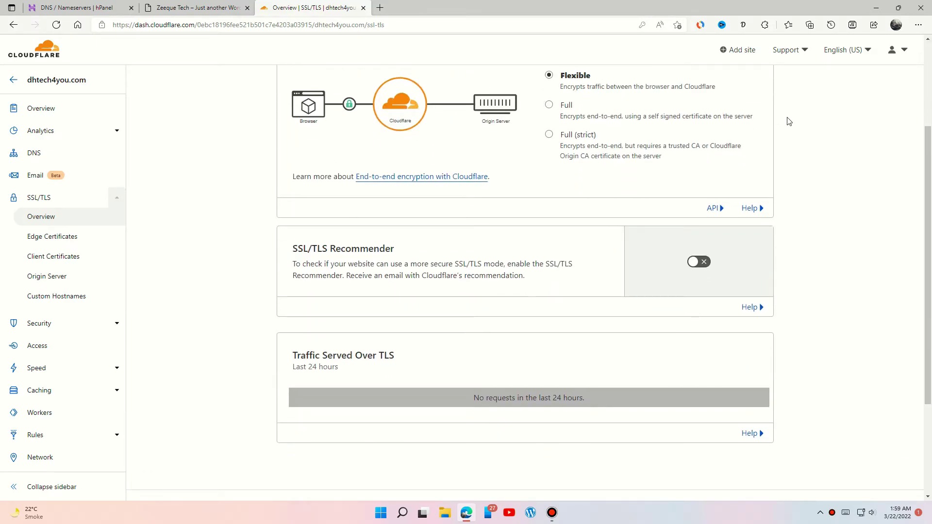
pyautogui.scroll(-2, 776, 118)
pyautogui.click(698, 192)
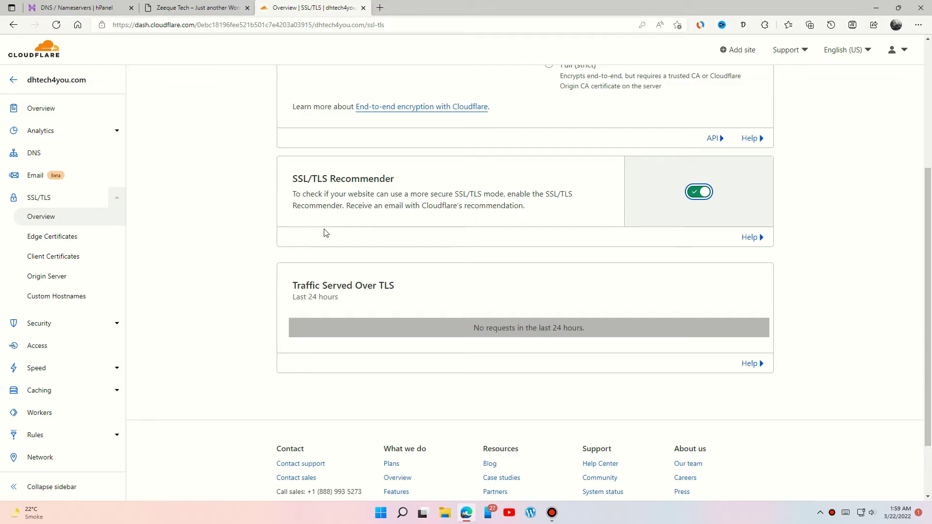
pyautogui.scroll(-2, 617, 246)
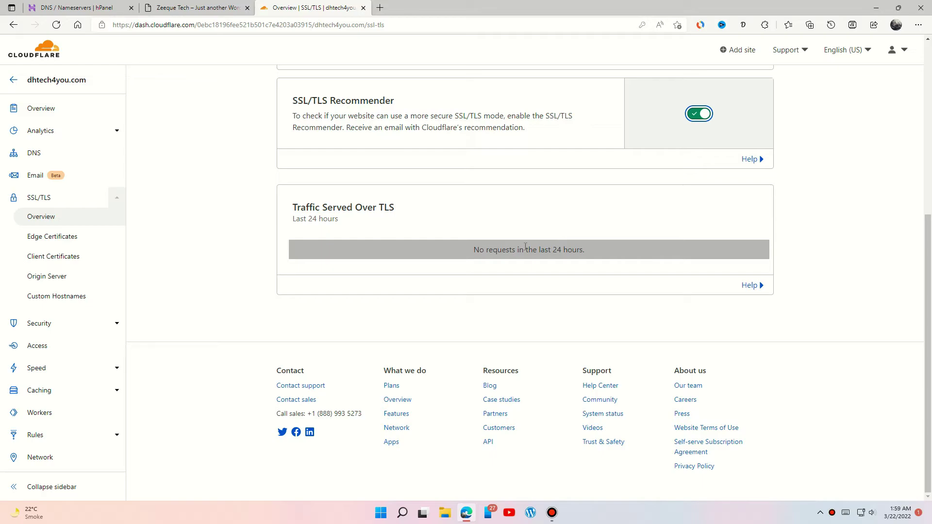
pyautogui.scroll(6, 634, 261)
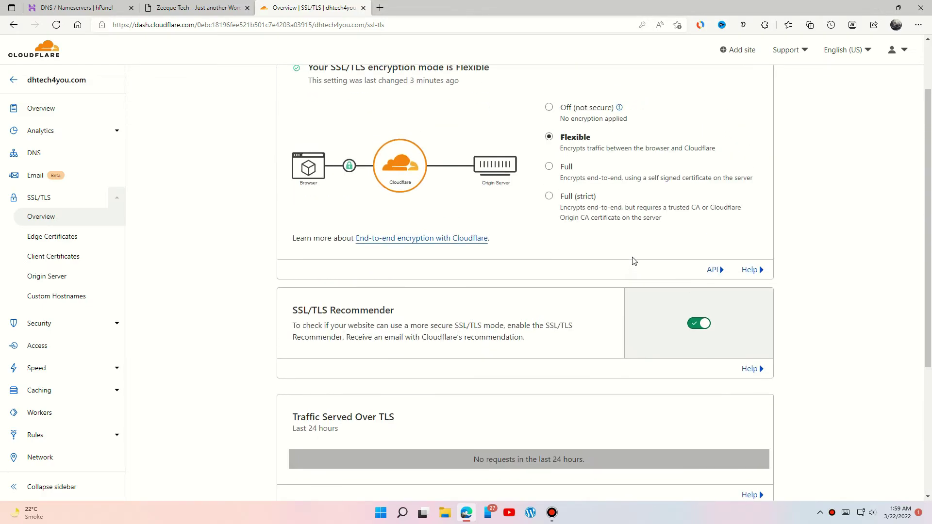
pyautogui.scroll(-2, 290, 216)
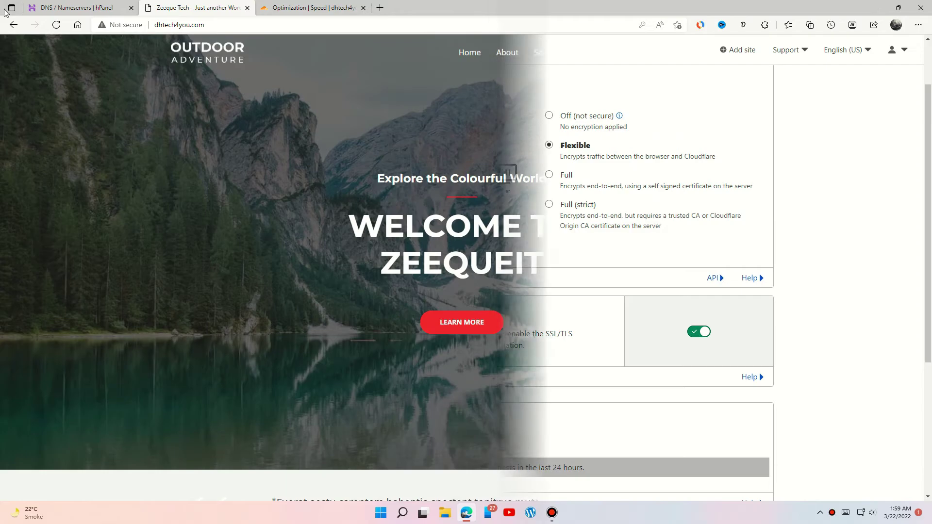
# Step: Open the WordPress login page of the site at dhtech4you.com/admin
pyautogui.click(248, 27)
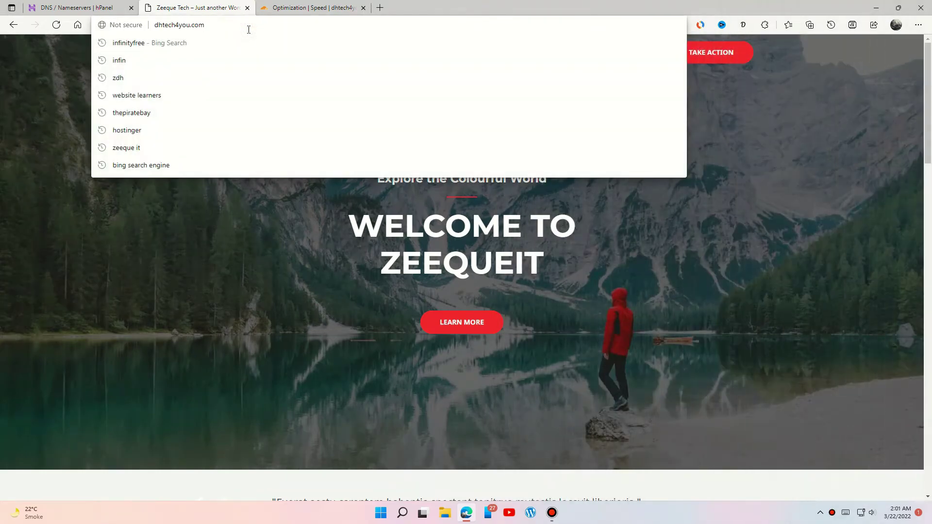
pyautogui.write('/admin')
pyautogui.press('Return')
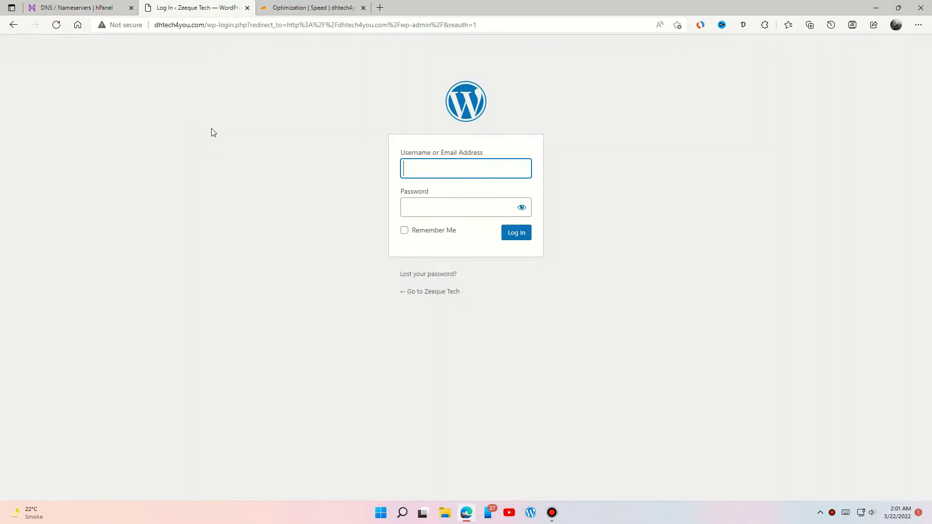
# Step: Log in to the WordPress dashboard with the administrator username and account password
pyautogui.click(444, 174)
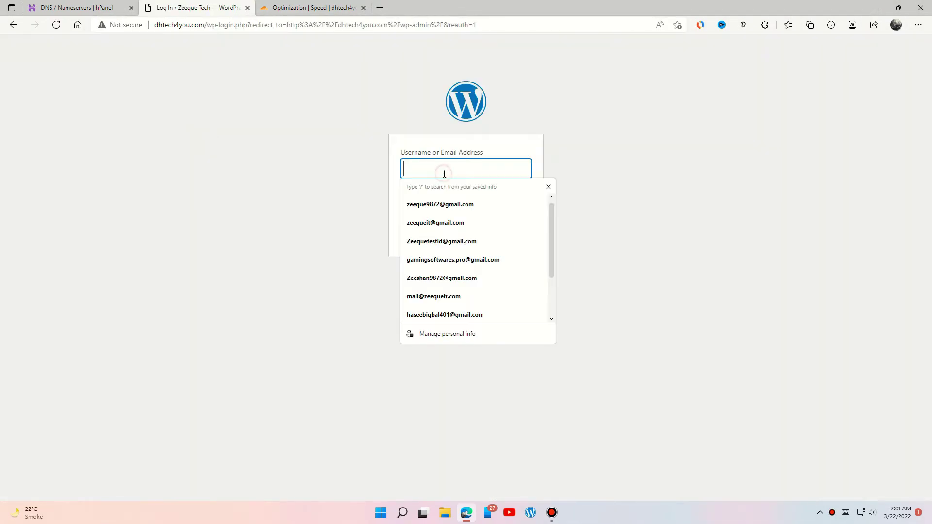
pyautogui.write('zeequetech')
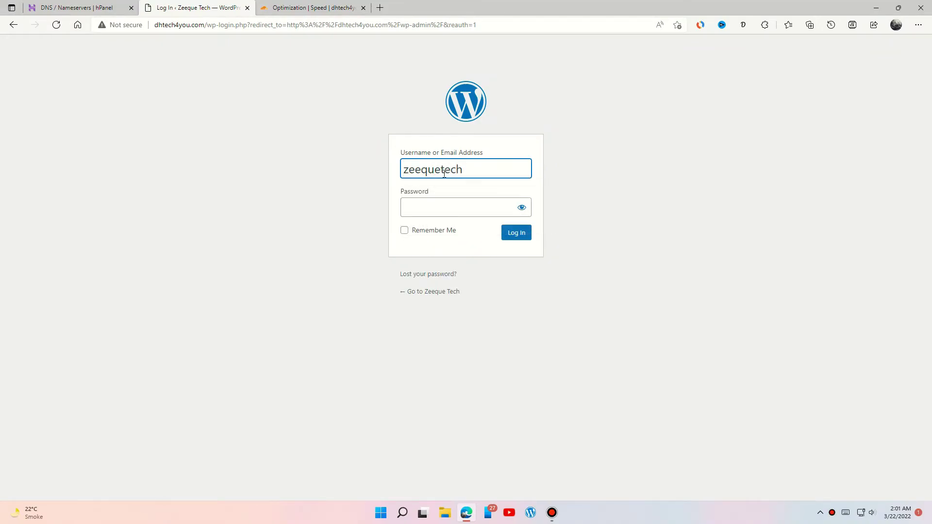
pyautogui.press('Tab')
pyautogui.write('*')
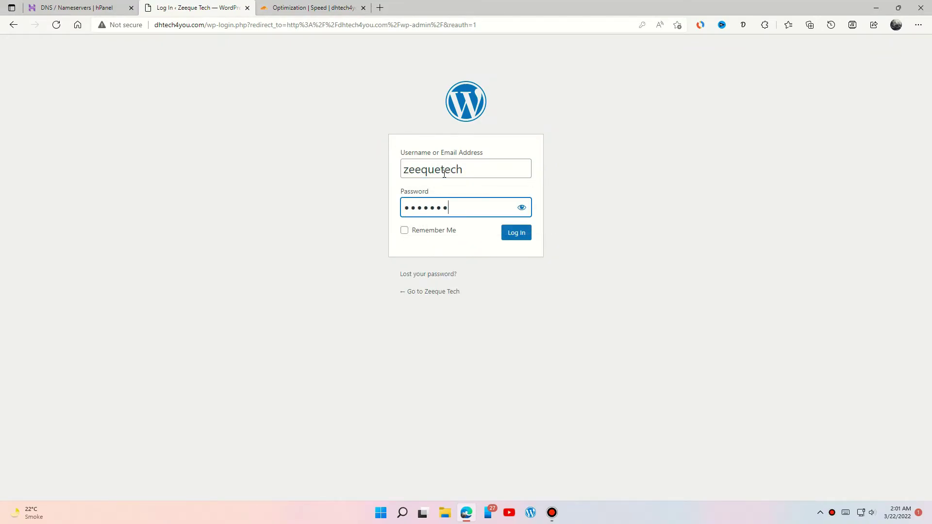
pyautogui.click(522, 236)
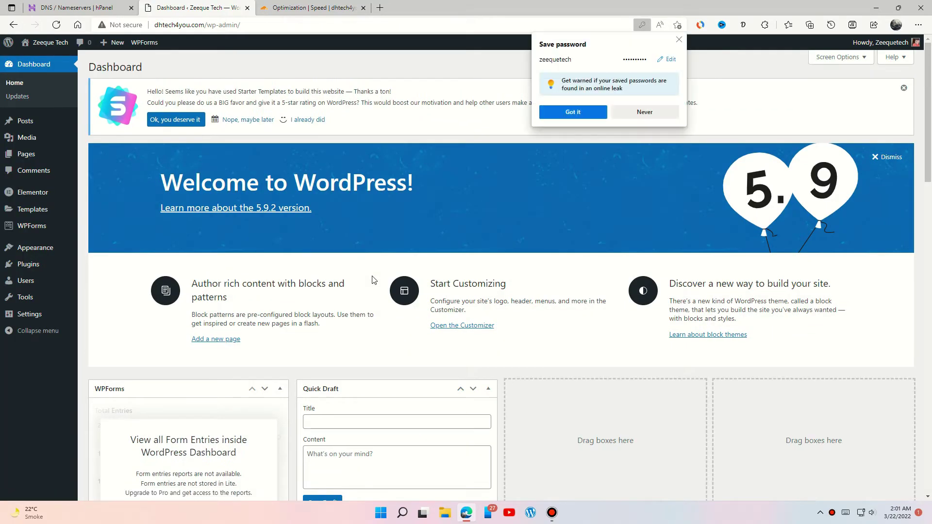
# Step: Open the page for adding new WordPress plugins and search for "flexible ssl"
pyautogui.click(28, 264)
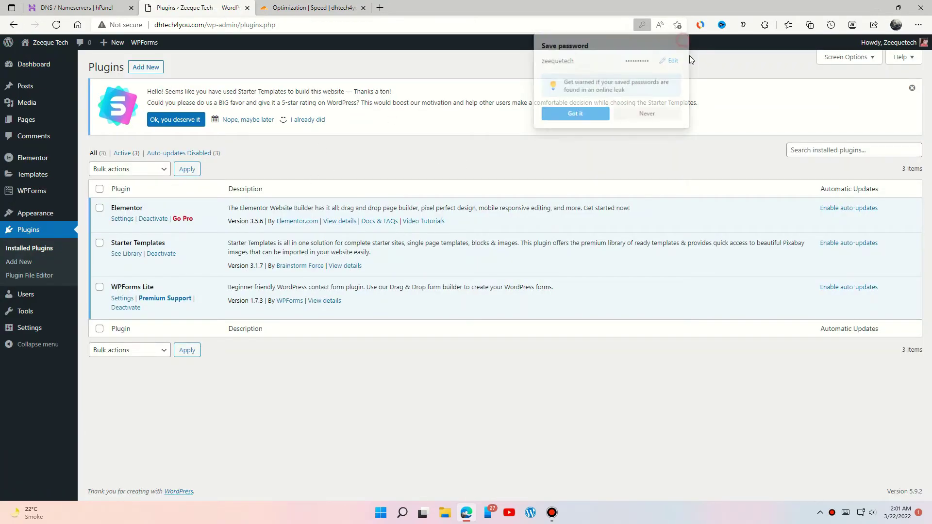
pyautogui.click(146, 67)
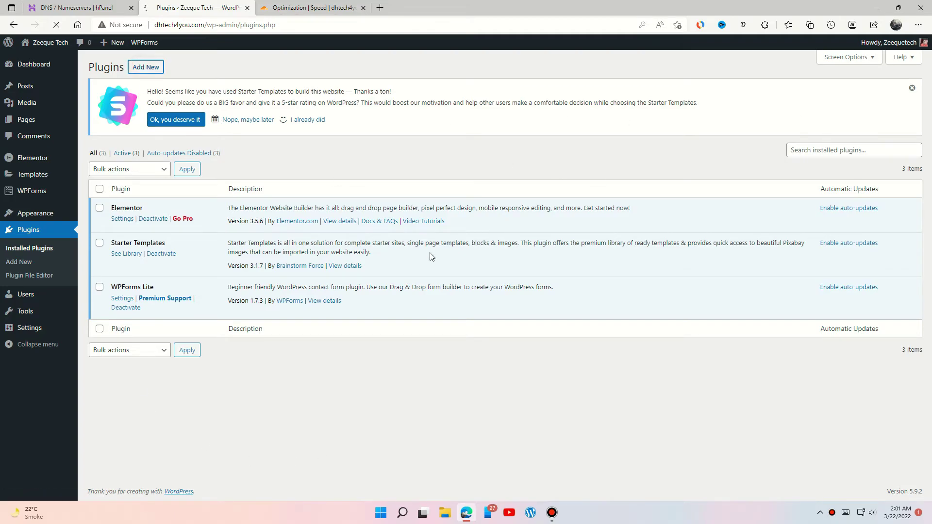
pyautogui.click(805, 156)
pyautogui.write('flix')
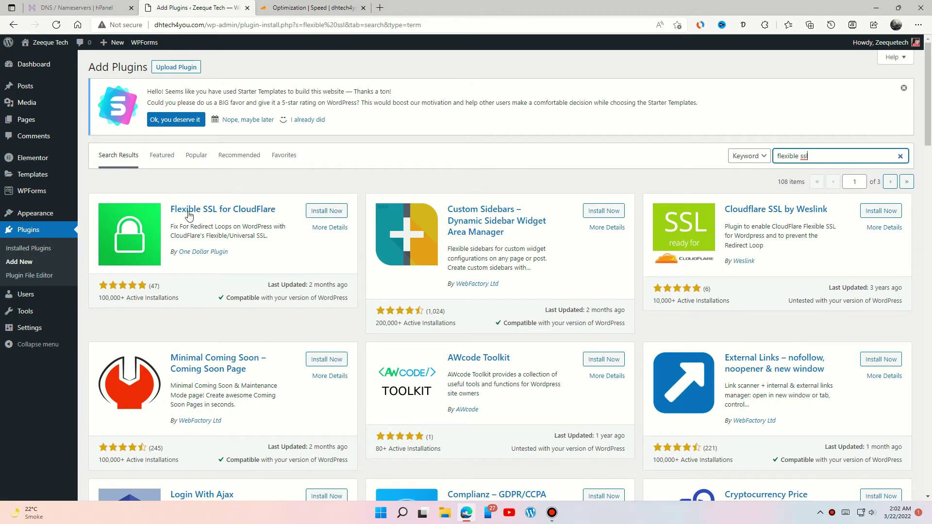
# Step: Install and activate the Flexible SSL for CloudFlare plugin, and look over its details
pyautogui.click(313, 215)
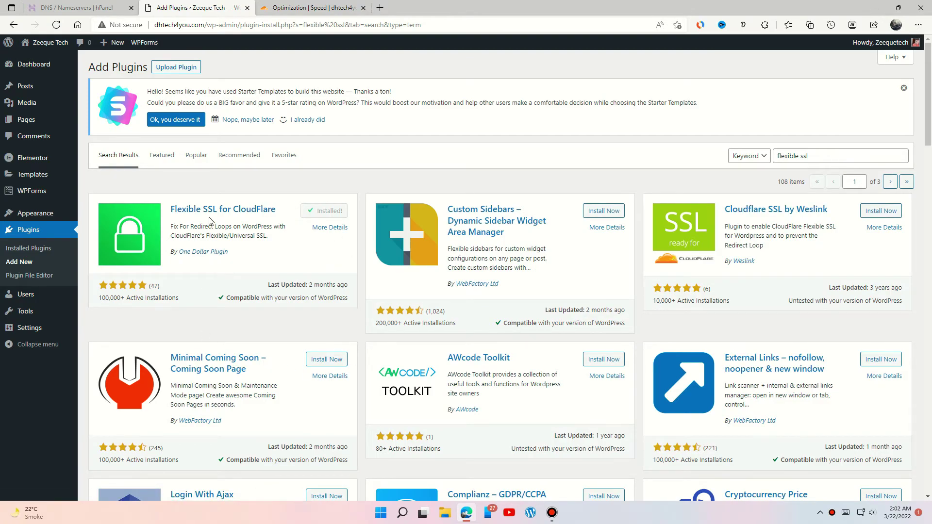
pyautogui.click(324, 211)
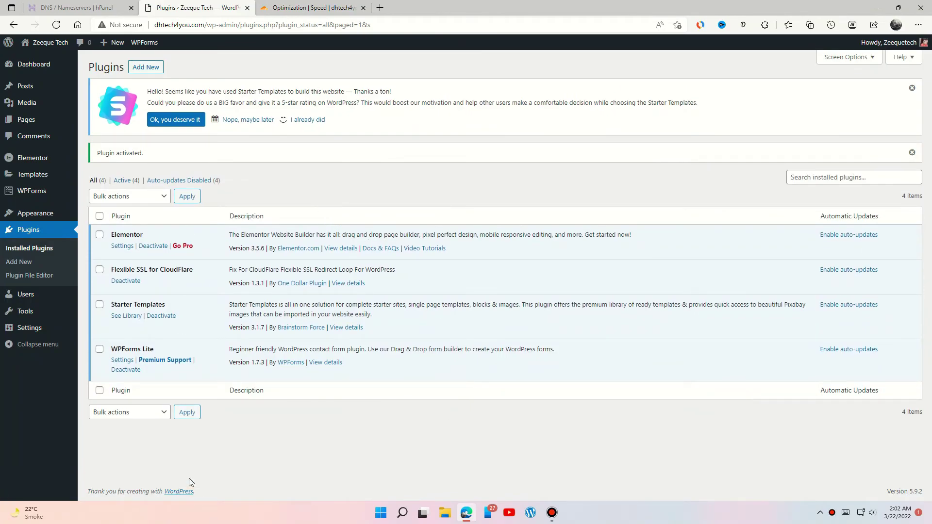
pyautogui.click(348, 282)
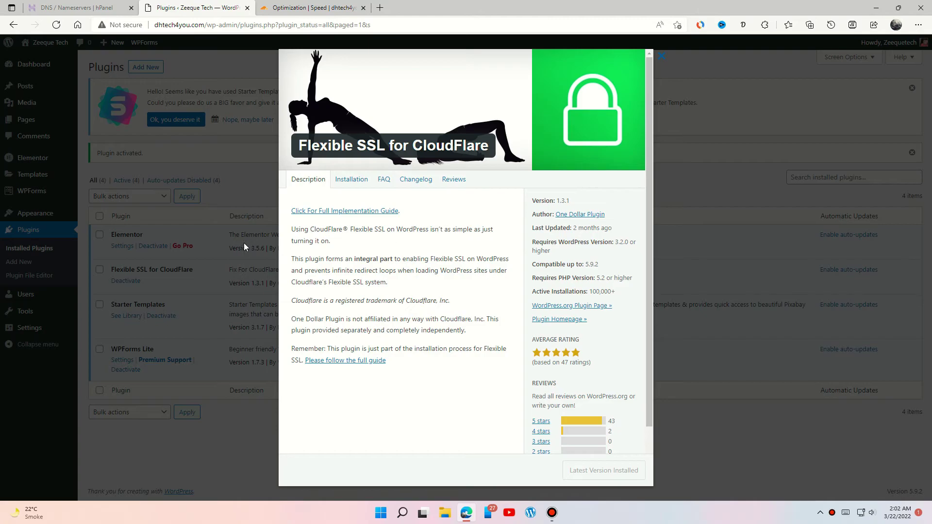
pyautogui.click(212, 266)
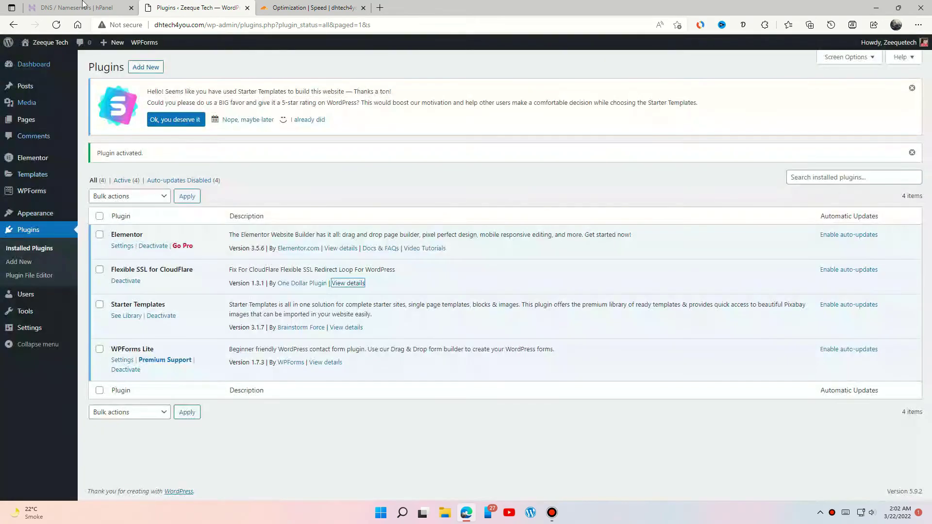
pyautogui.hotkey('ctrl', 'Tab')
pyautogui.press('F5')
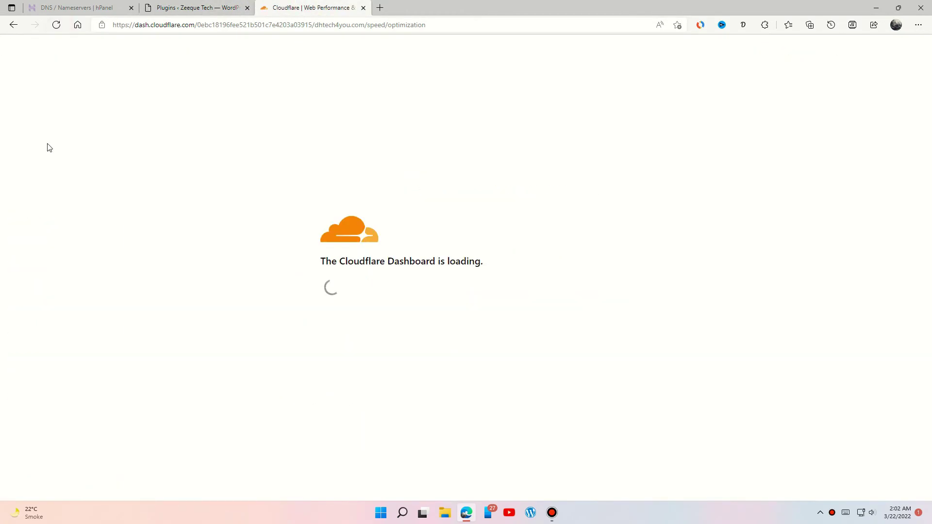
pyautogui.click(380, 8)
pyautogui.click(263, 25)
pyautogui.write('dhte')
pyautogui.press('Home')
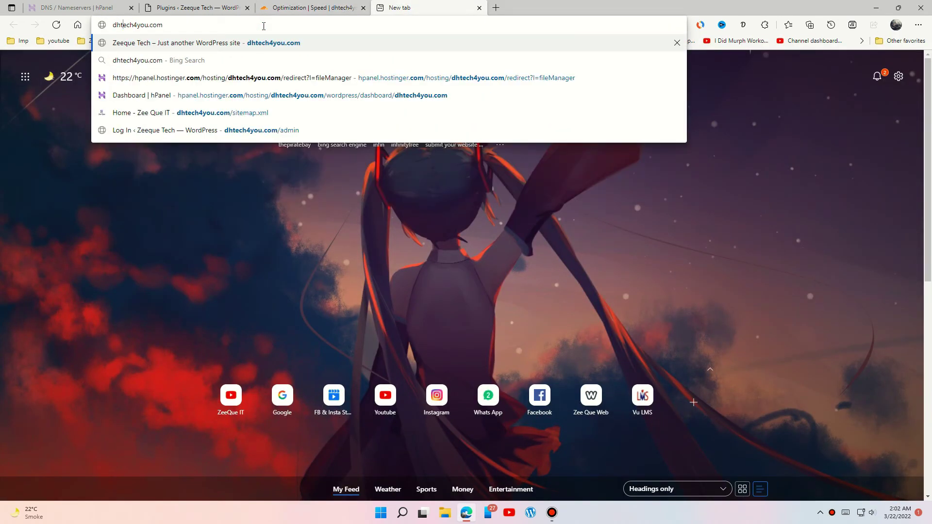
pyautogui.write('https://')
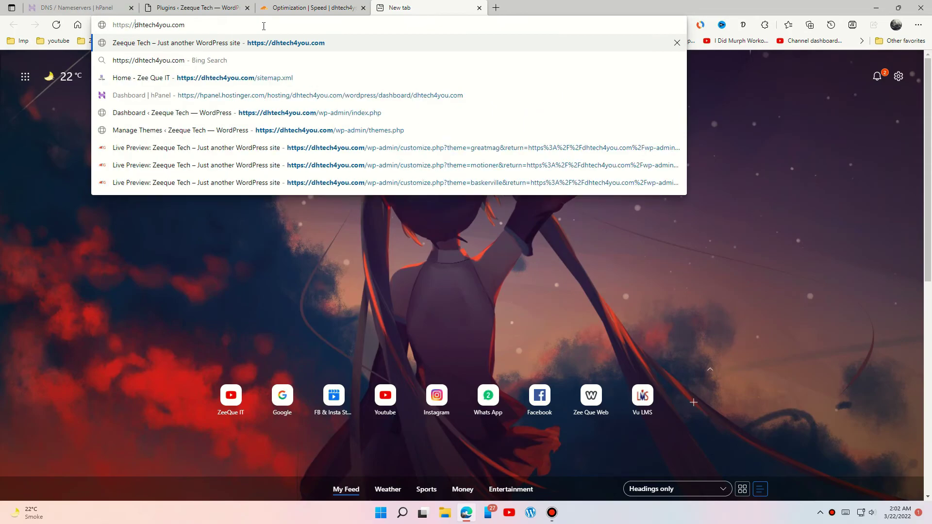
pyautogui.press('Return')
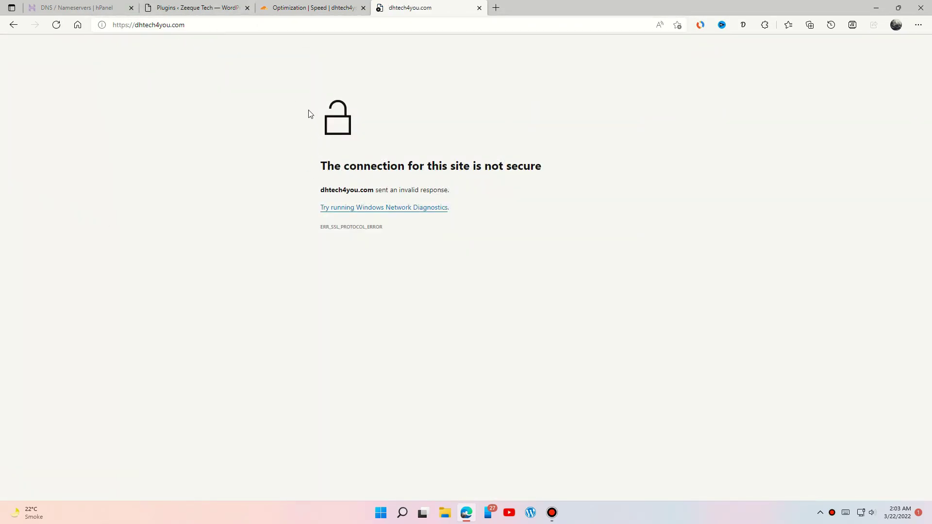
pyautogui.click(135, 25)
pyautogui.doubleClick(135, 25)
pyautogui.doubleClick(134, 23)
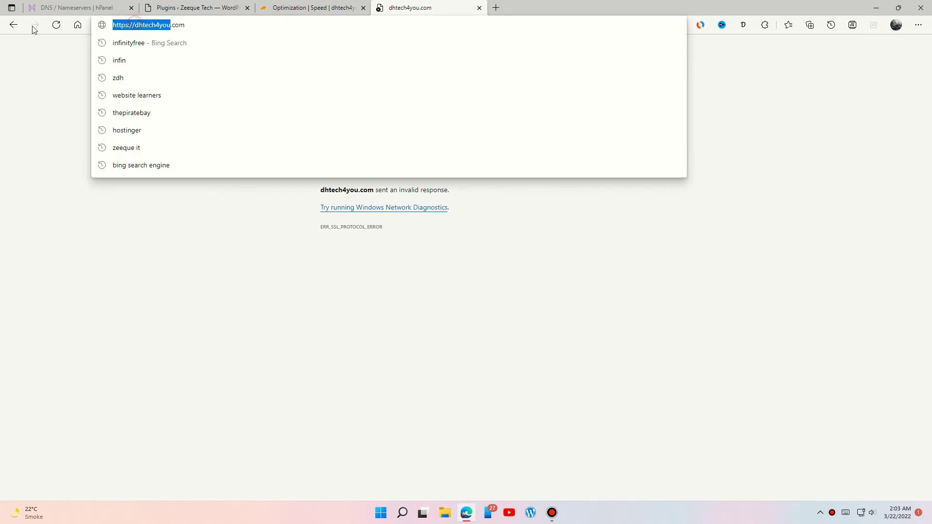
pyautogui.click(127, 28)
pyautogui.press('BackSpace')
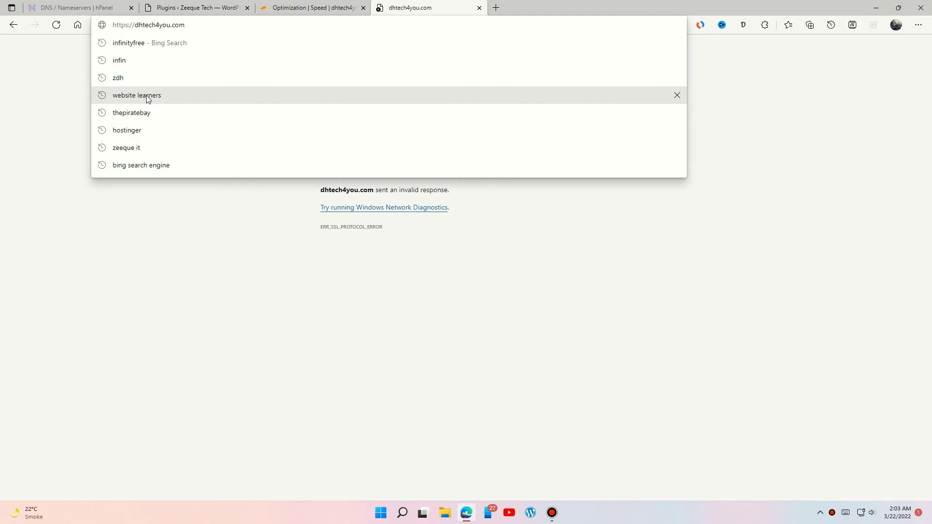
pyautogui.press('BackSpace')
pyautogui.press('BackSpace')
pyautogui.press('BackSpace')
pyautogui.press('BackSpace')
pyautogui.press('BackSpace')
pyautogui.press('BackSpace')
pyautogui.press('BackSpace')
pyautogui.press('Return')
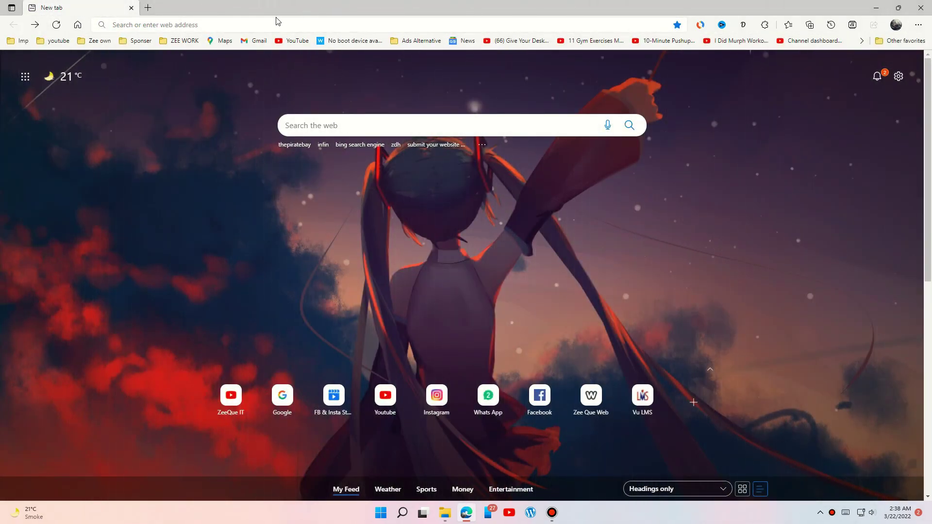
# Step: Load dhtech4you.com and check its secure connection and home page content
pyautogui.click(254, 25)
pyautogui.write('dhtech4')
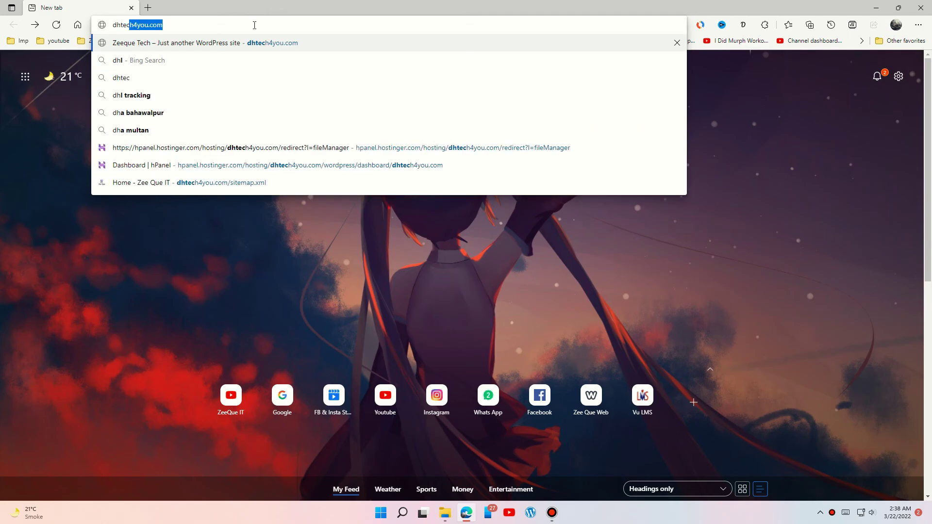
pyautogui.write('you')
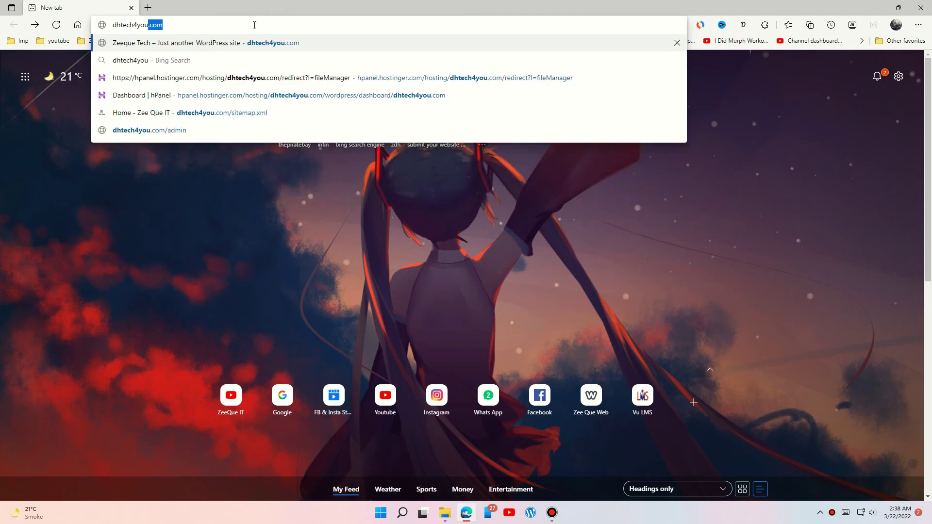
pyautogui.press('Return')
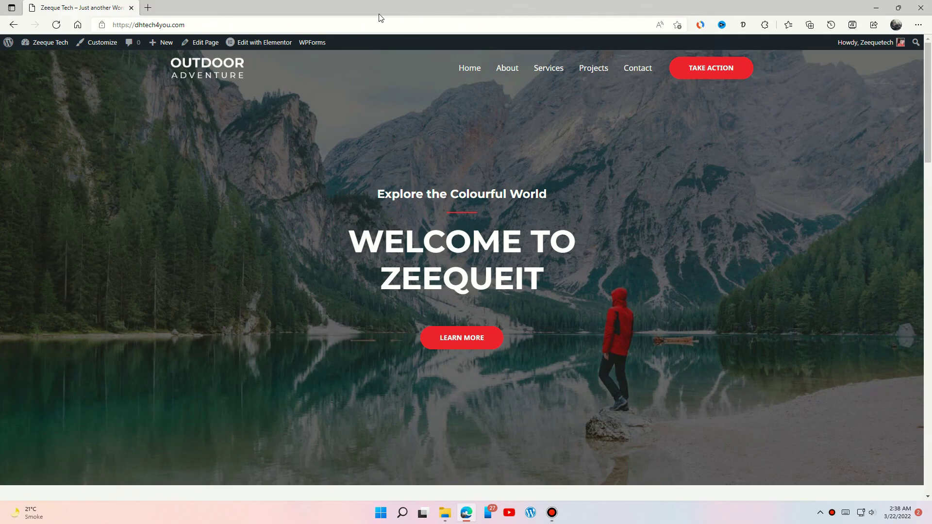
pyautogui.scroll(-15, 160, 254)
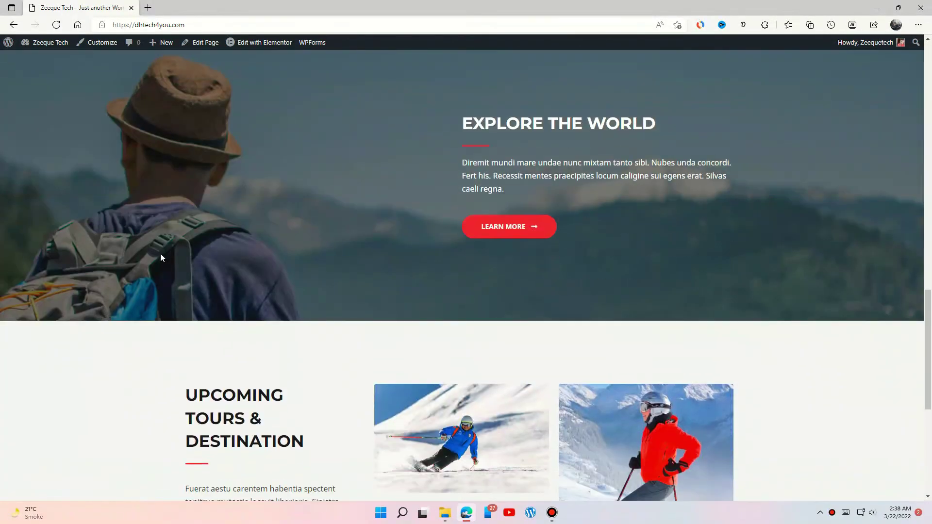
pyautogui.scroll(15, 160, 254)
# Step: Open a new browser tab beside the site's home page
pyautogui.click(148, 8)
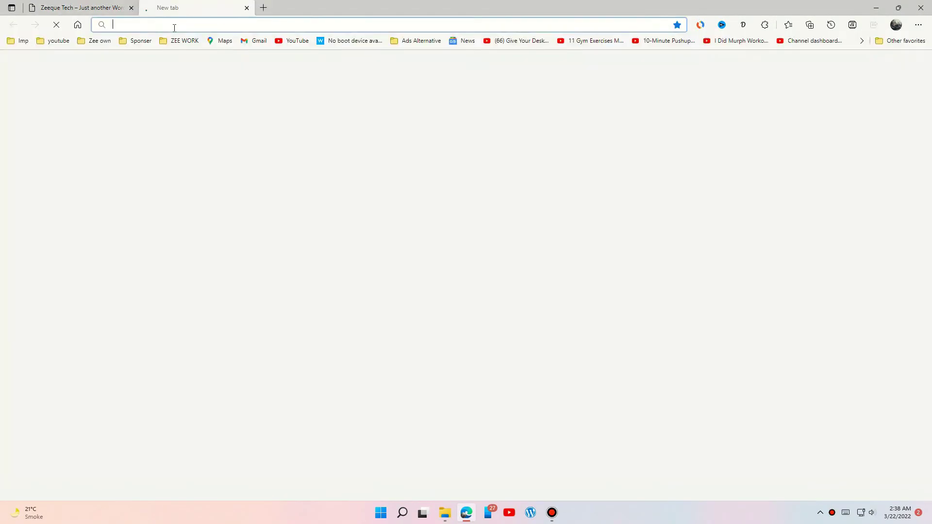